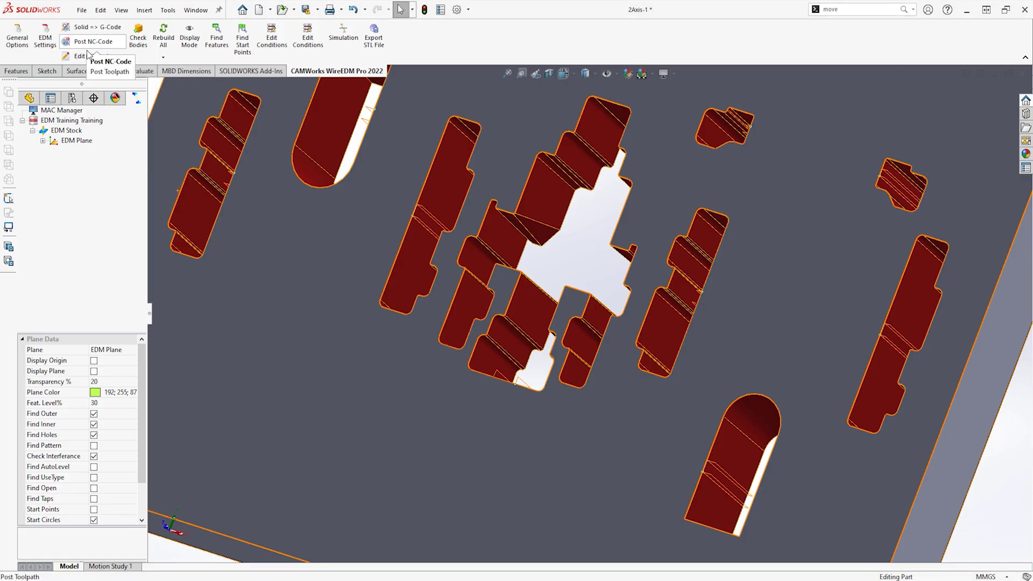
Bring up the 2Axis-1 plate's posted .nc file with Edit NC-Code and scroll through it.
left_click(90, 55)
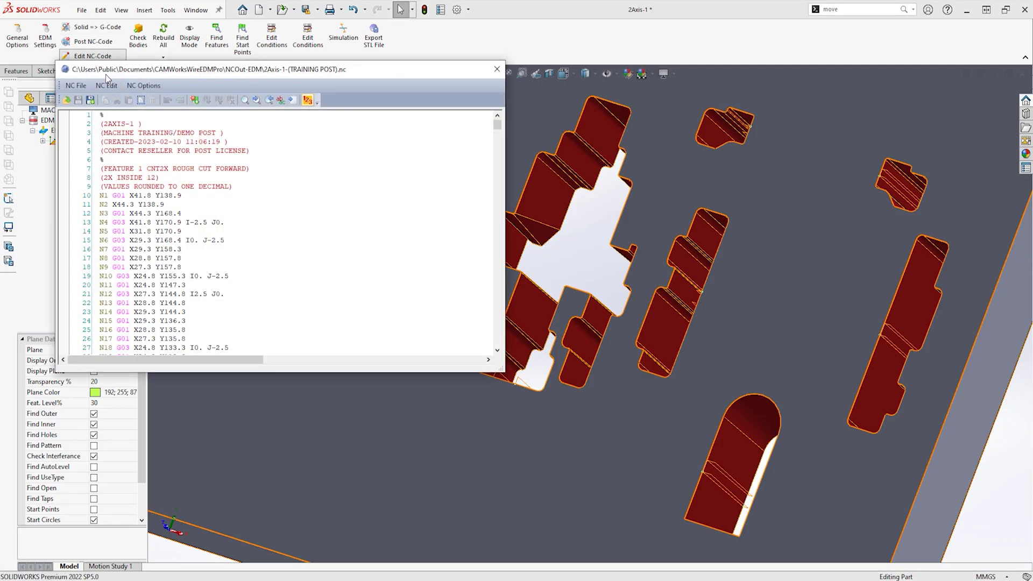
left_click_drag(110, 75, 146, 80)
scroll(194, 198, "down", 7)
scroll(194, 198, "up", 7)
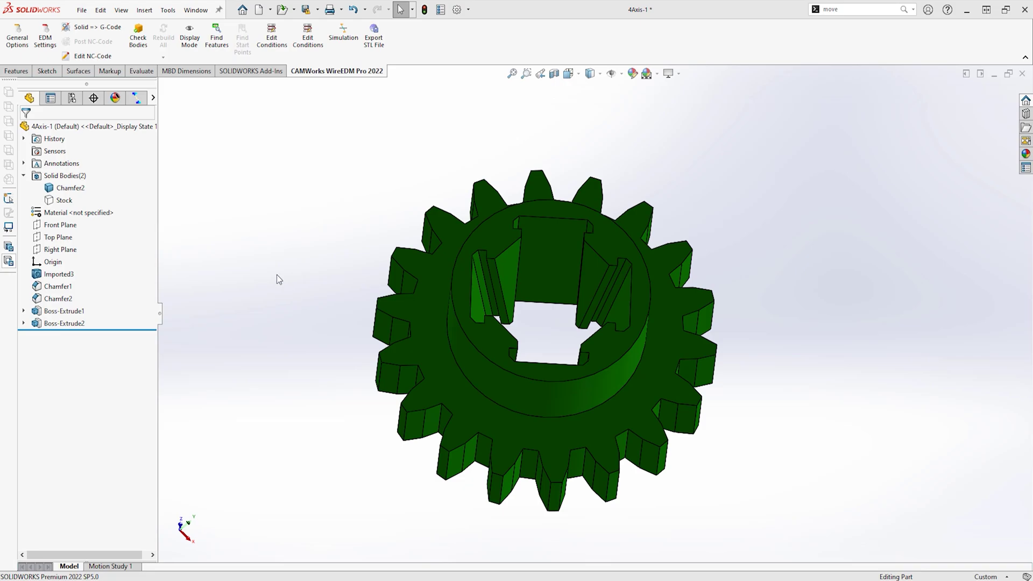
Replace the gear's Training wire EDM machine with Make Excetek, Model V.
left_click(137, 99)
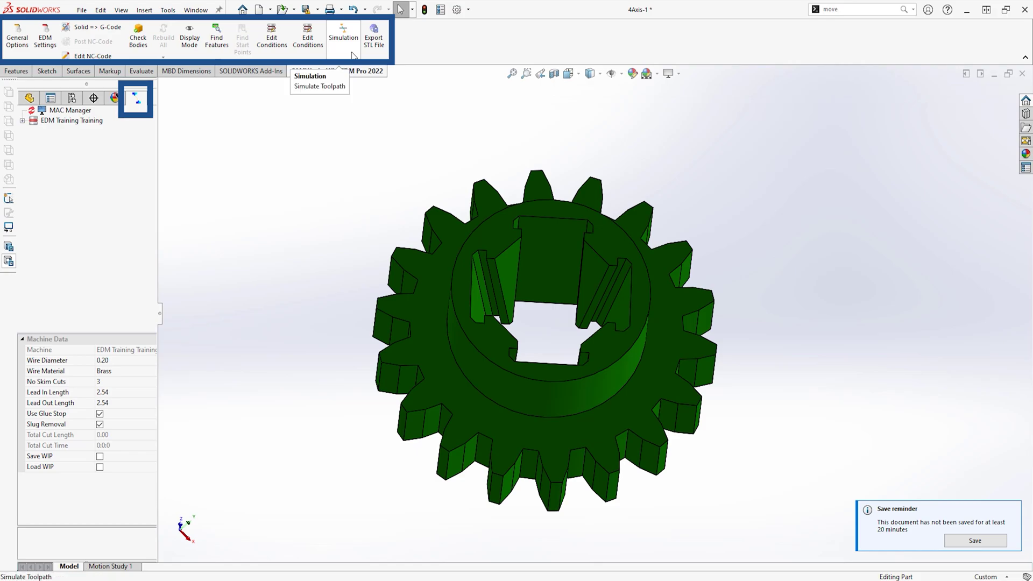
left_click(100, 121)
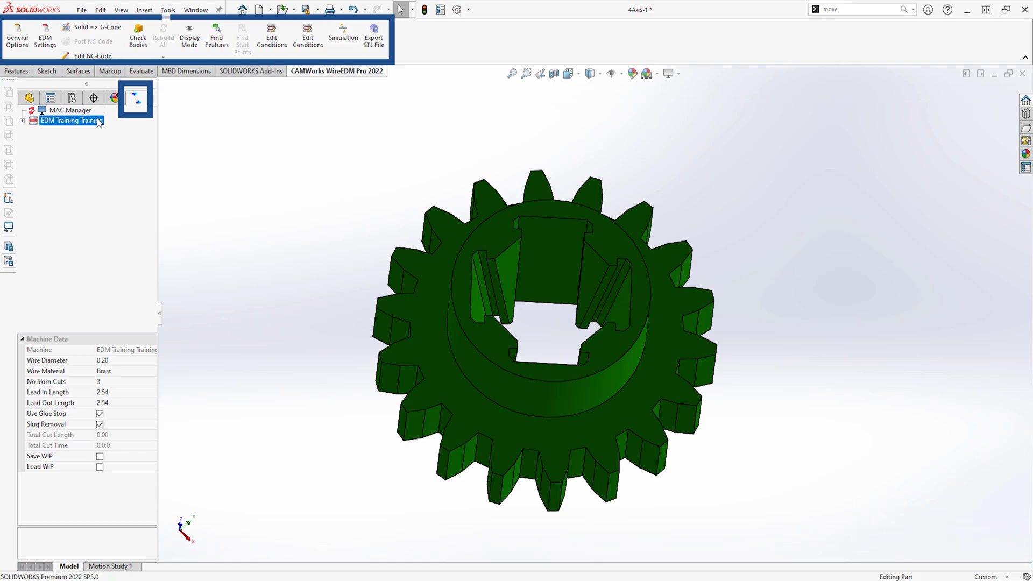
right_click(100, 121)
left_click(97, 144)
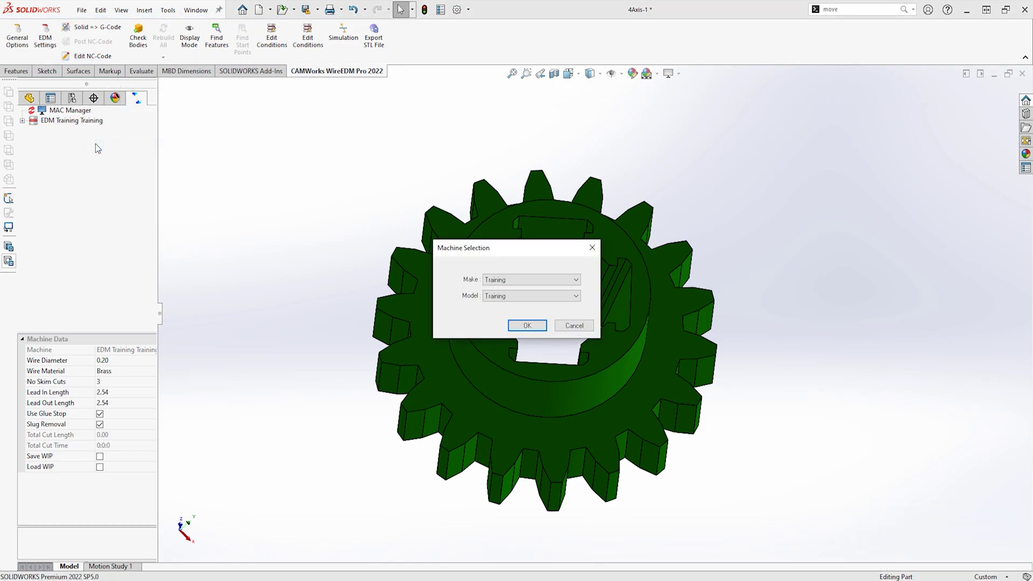
left_click(504, 279)
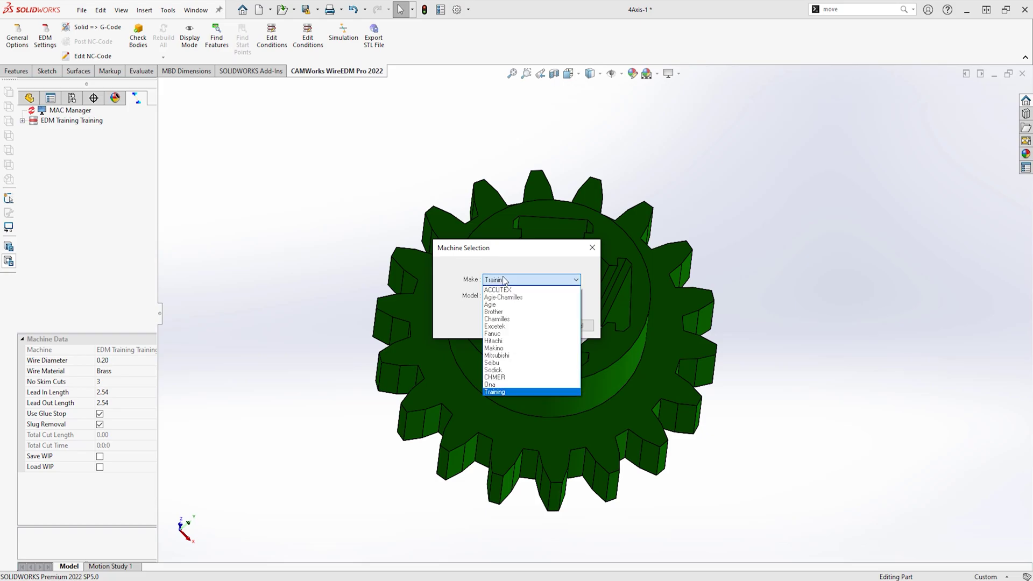
left_click(495, 326)
left_click(503, 295)
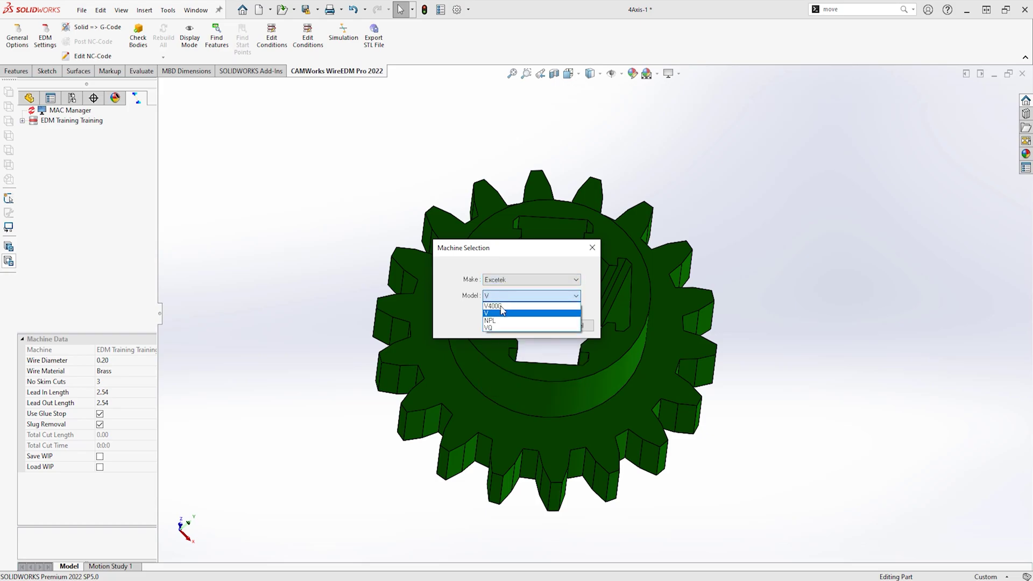
left_click(498, 316)
left_click(520, 331)
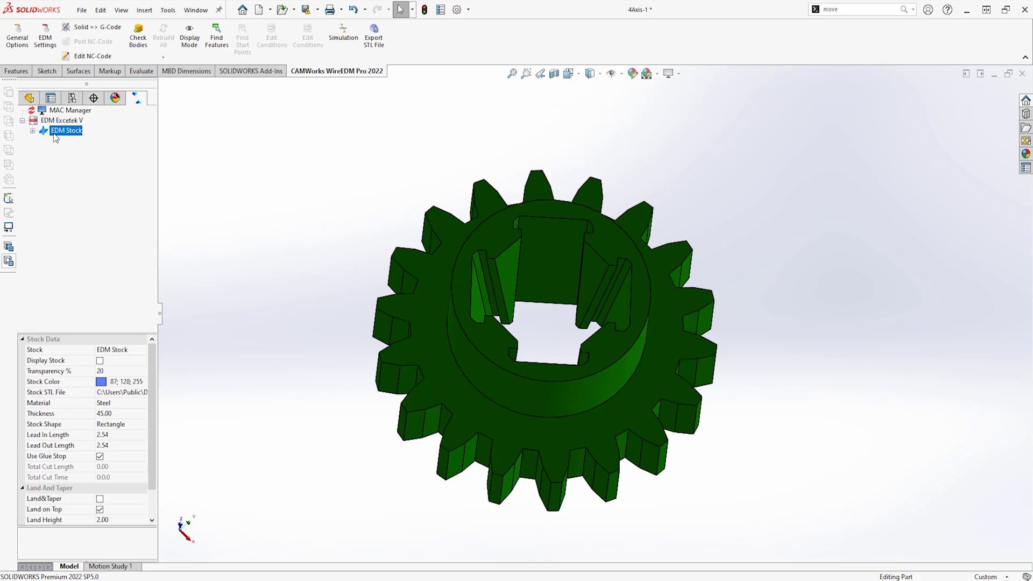
In Stock Settings, keep Steel and make the stock type Shaped, loaded from Gear Stock.STL.
right_click(60, 131)
left_click(74, 155)
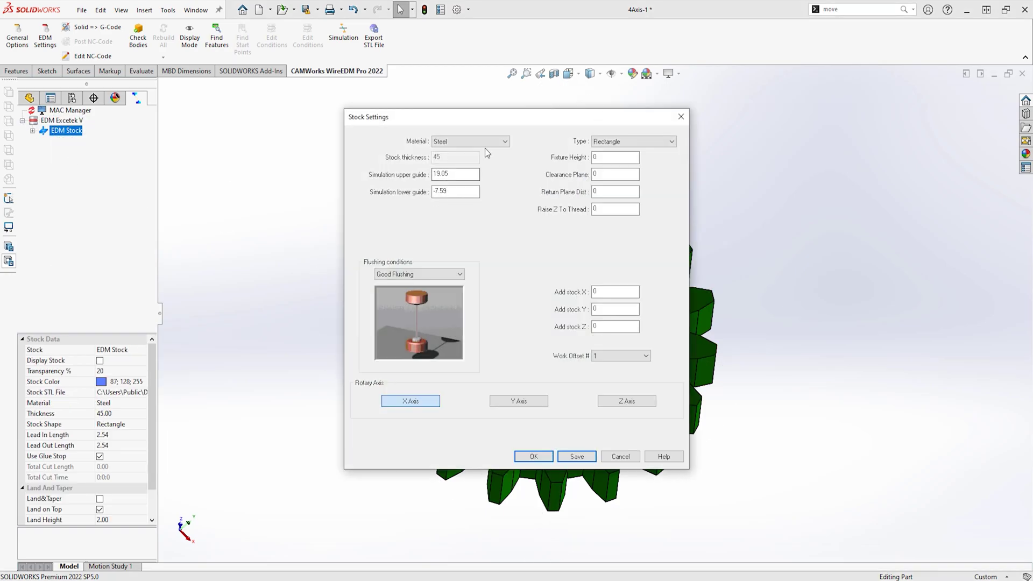
left_click(485, 144)
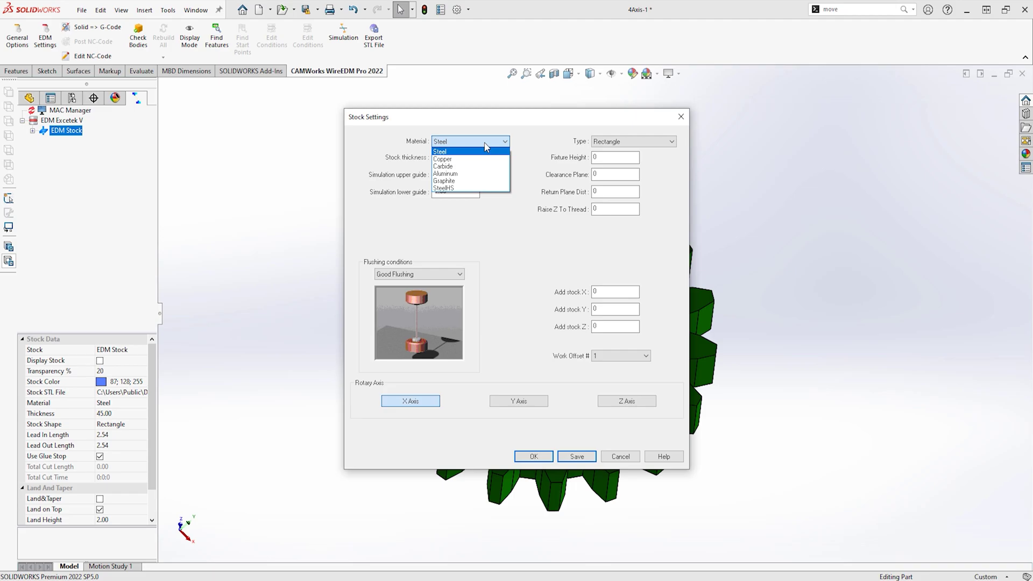
left_click(486, 144)
left_click(604, 144)
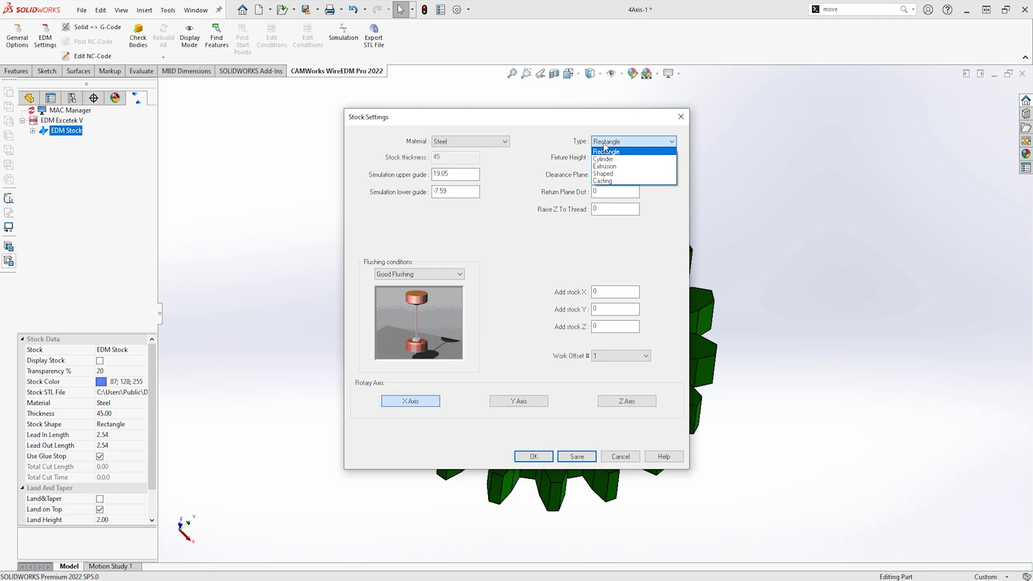
left_click(604, 174)
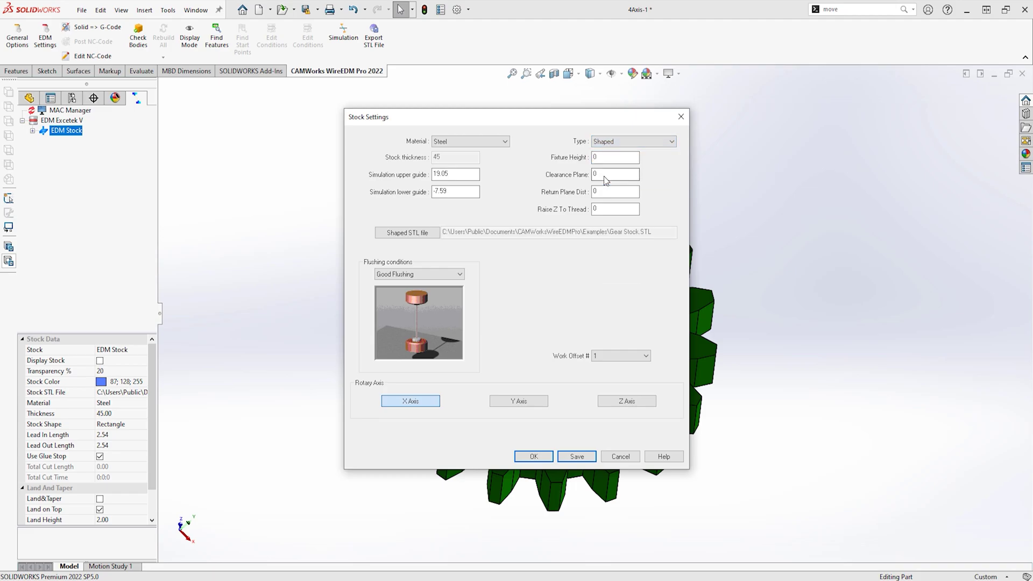
left_click(407, 233)
left_click(470, 220)
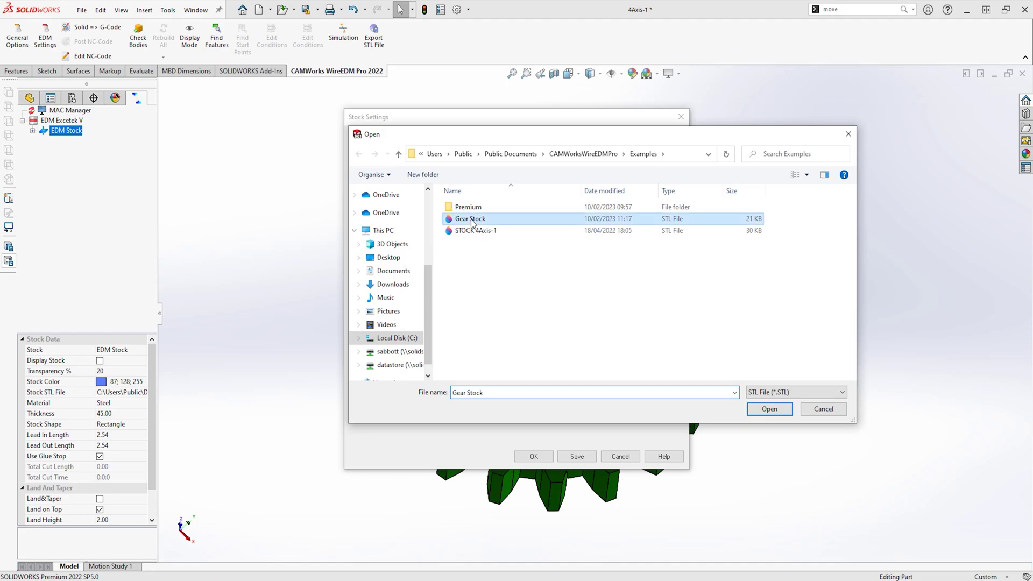
left_click(770, 410)
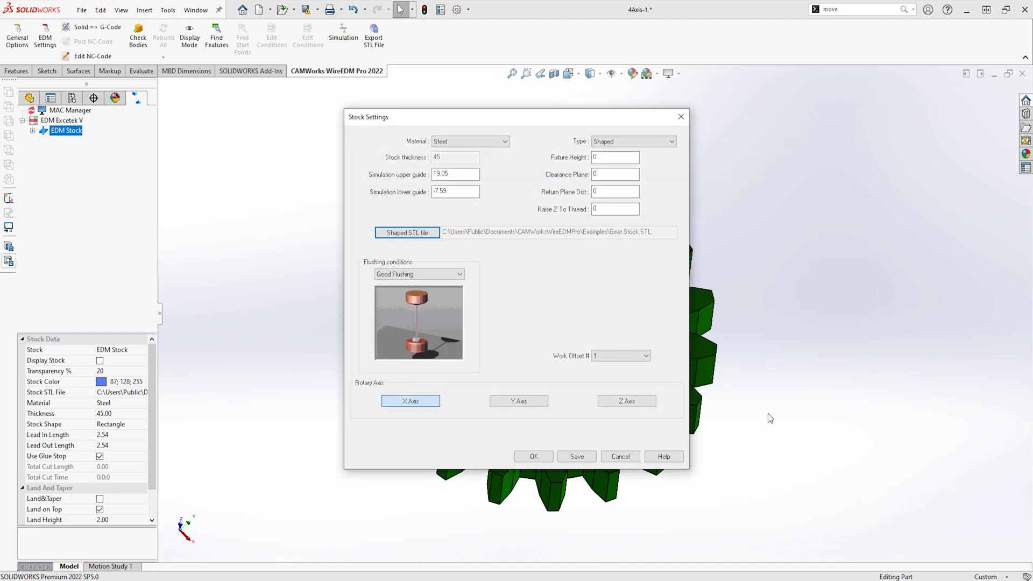
Apply the shaped stock, then Find Features on EDM Plane 02, yielding 4X Inside 10 and 2X Outside 09.
left_click(539, 456)
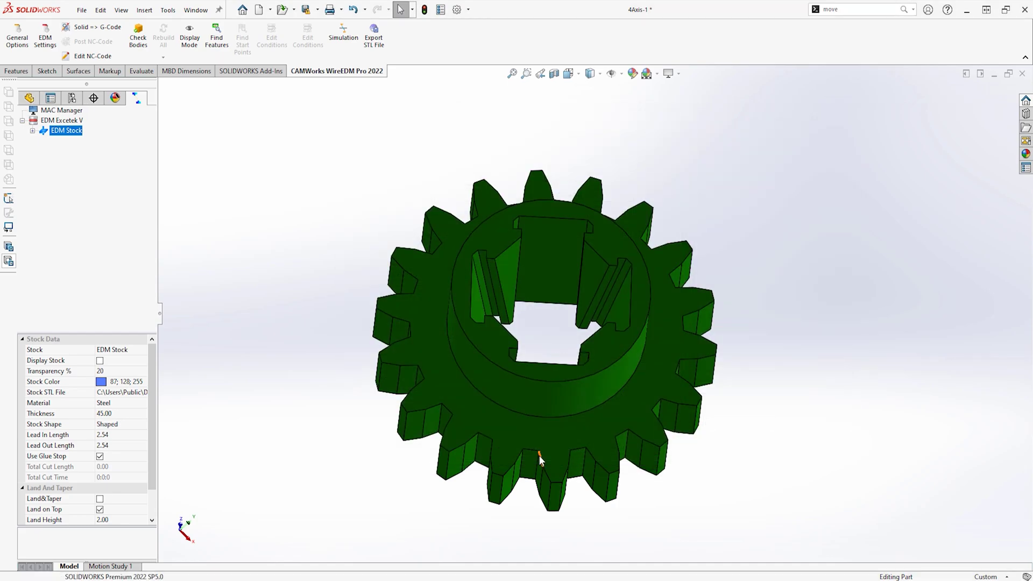
left_click(33, 130)
left_click(74, 143)
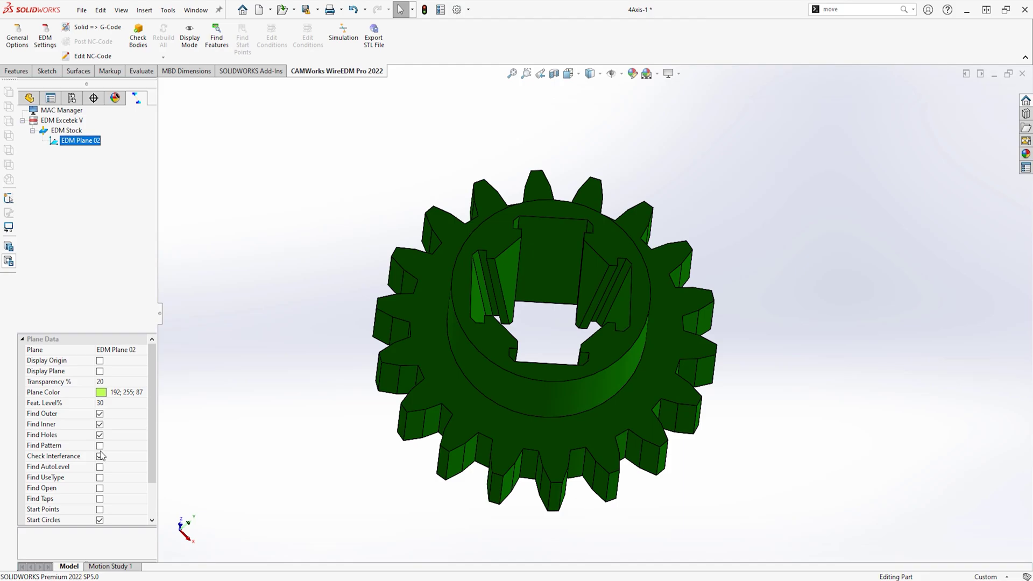
right_click(67, 149)
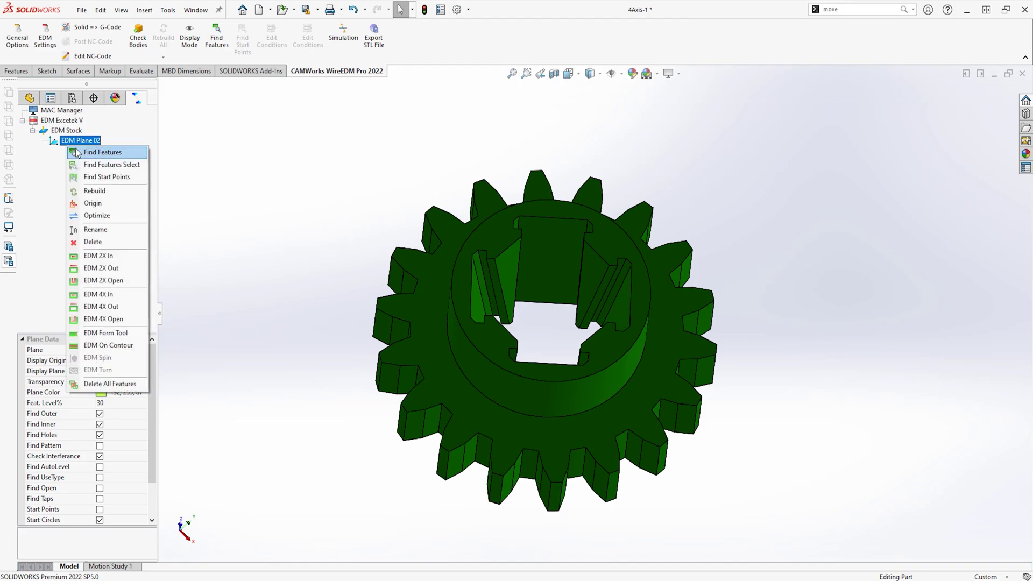
left_click(102, 152)
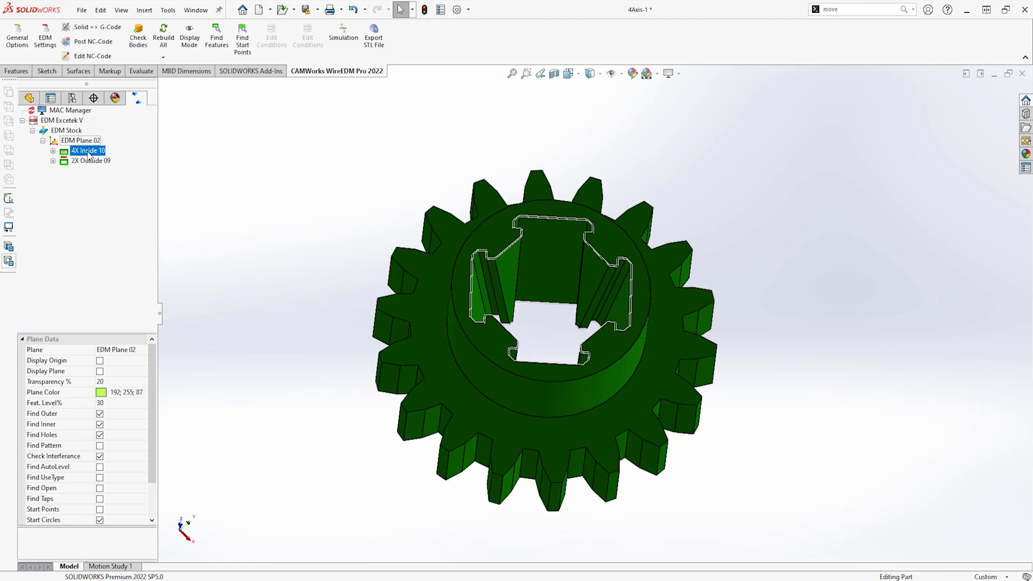
right_click(89, 153)
left_click(114, 157)
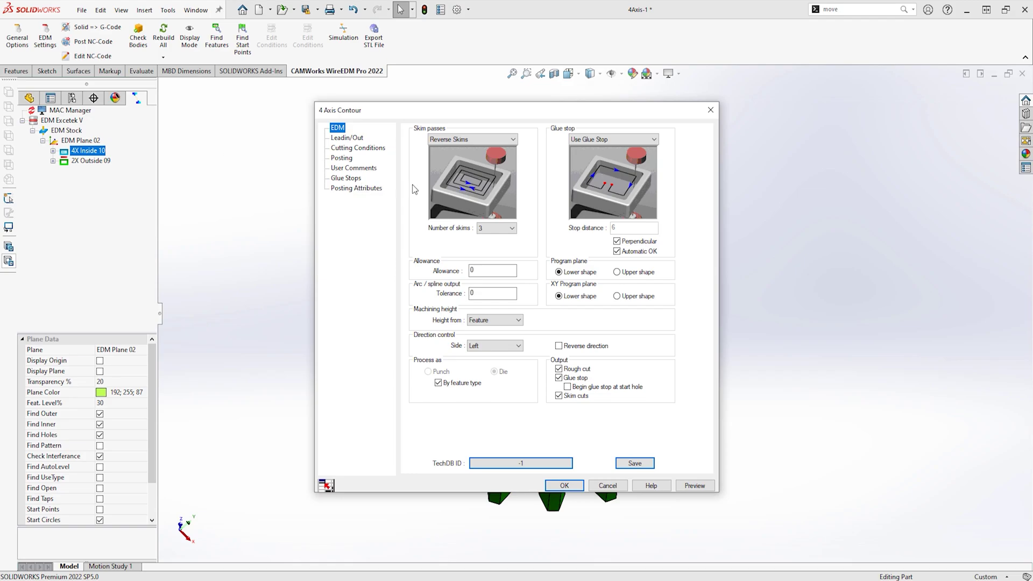
left_click(508, 235)
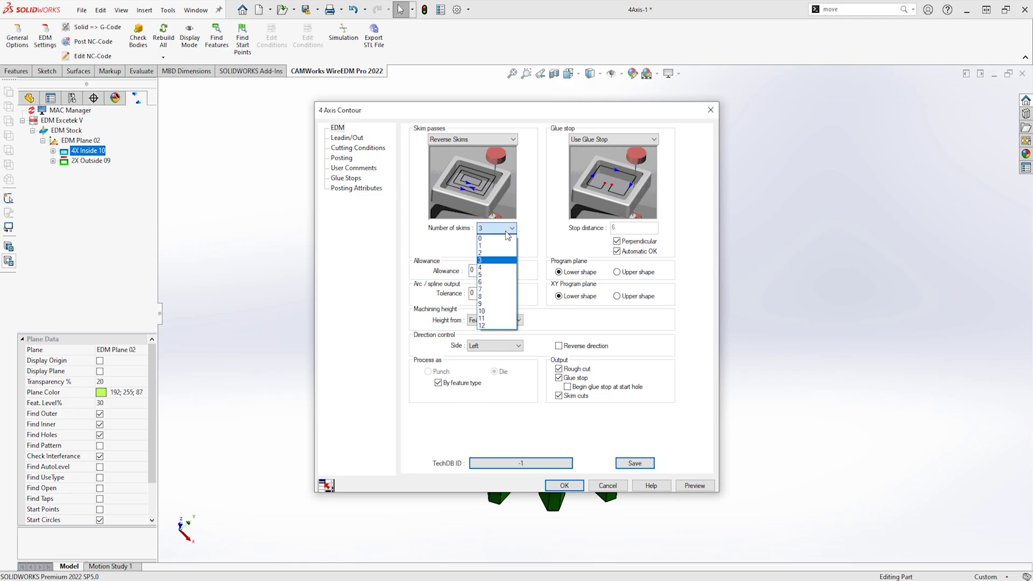
left_click(506, 217)
left_click(589, 140)
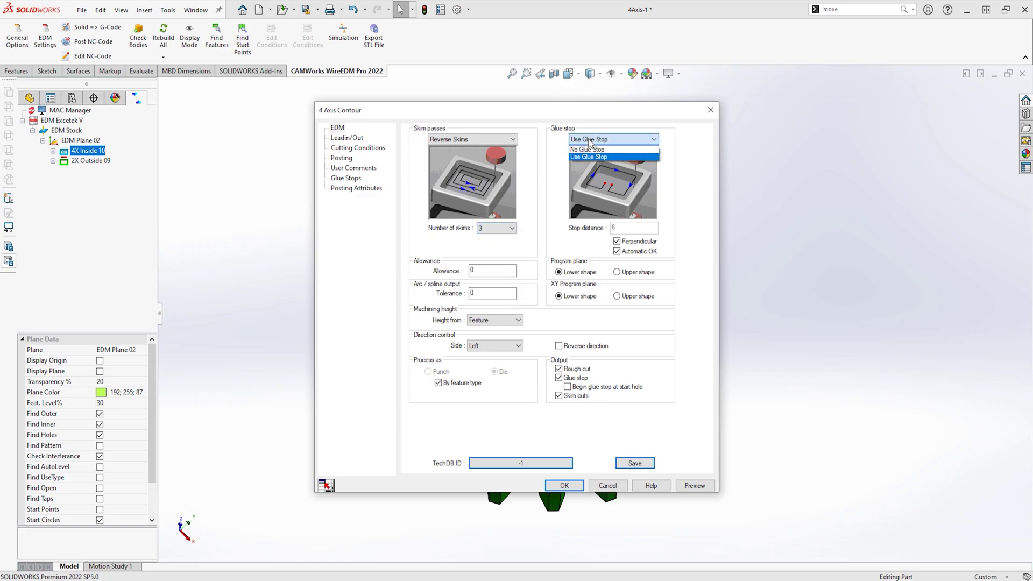
left_click(589, 143)
left_click(347, 137)
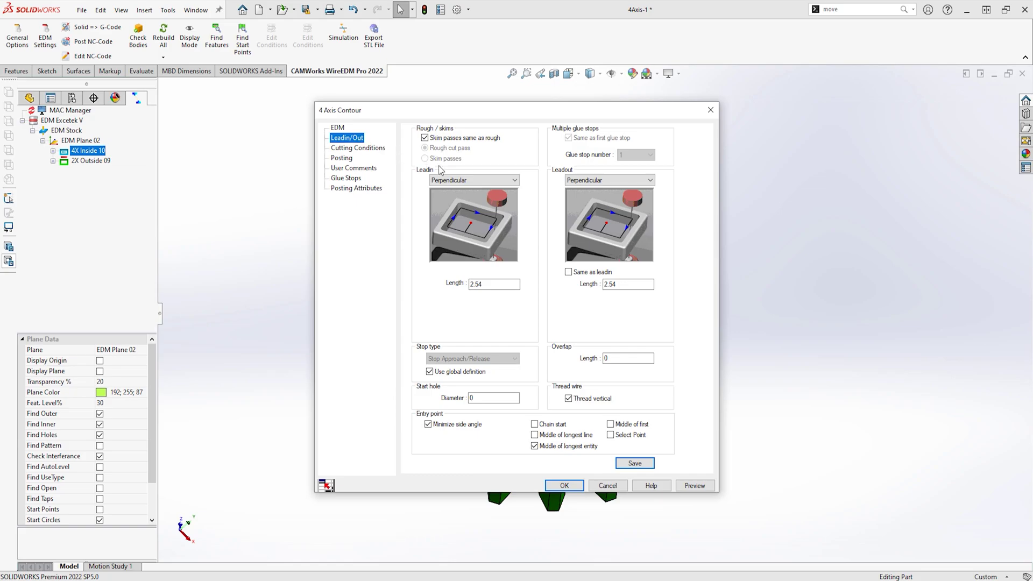
left_click(452, 182)
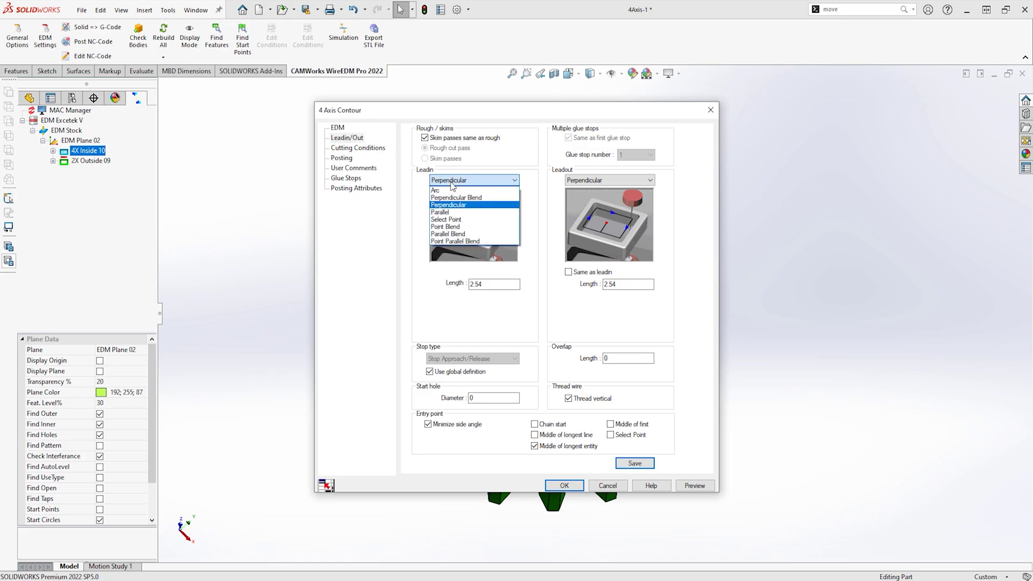
left_click(395, 196)
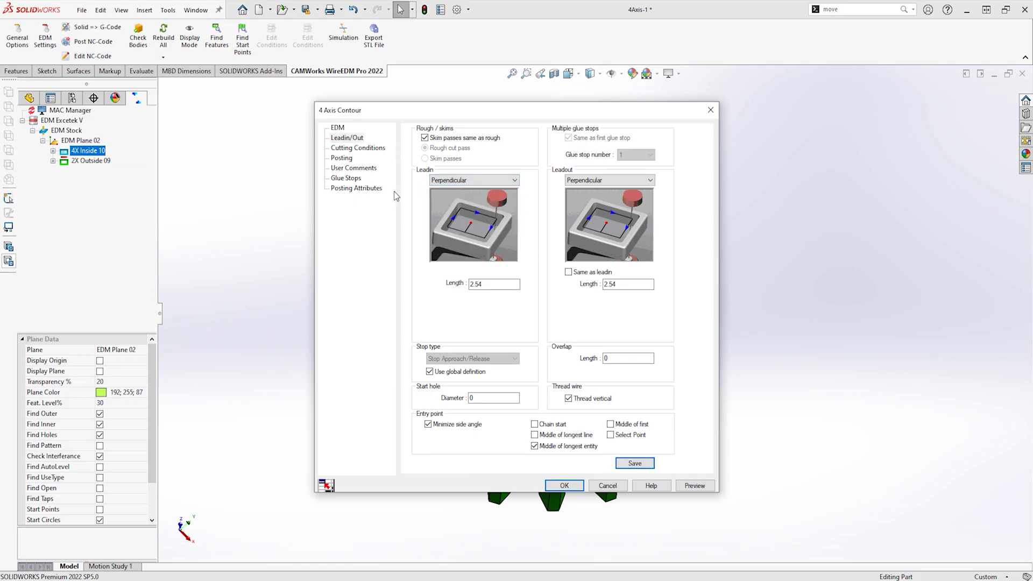
left_click(359, 150)
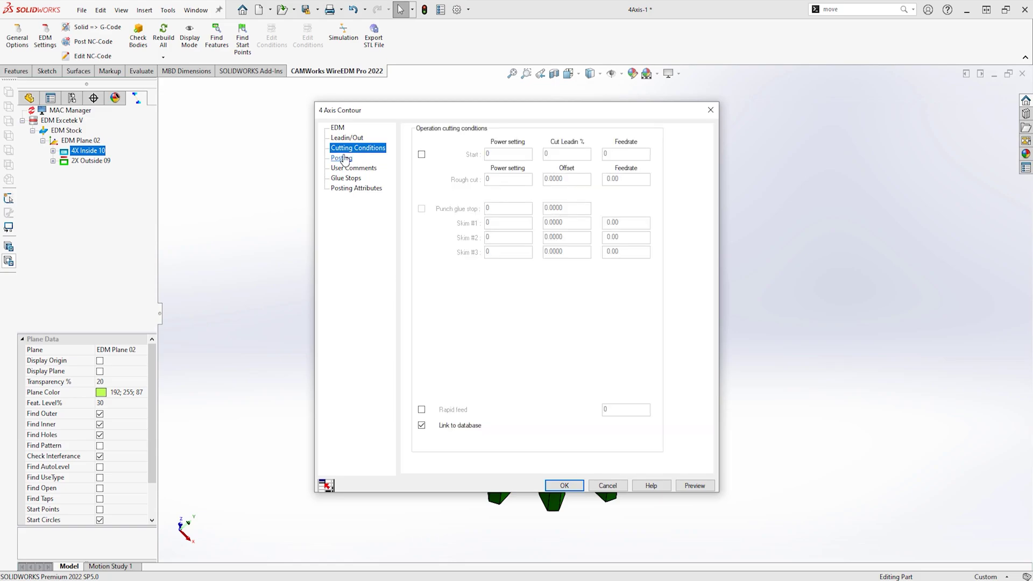
left_click(341, 159)
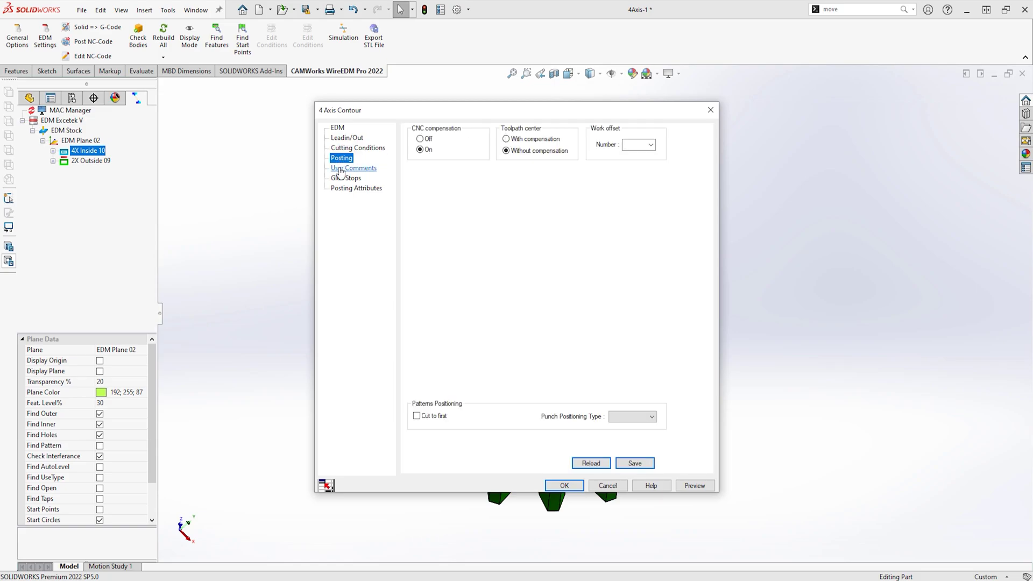
left_click(340, 170)
left_click(342, 179)
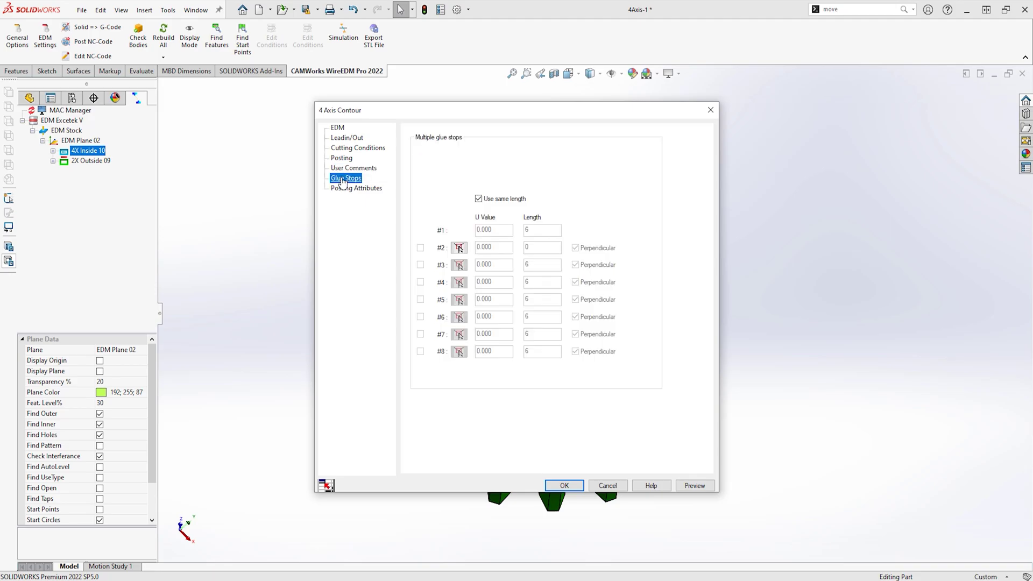
left_click(341, 190)
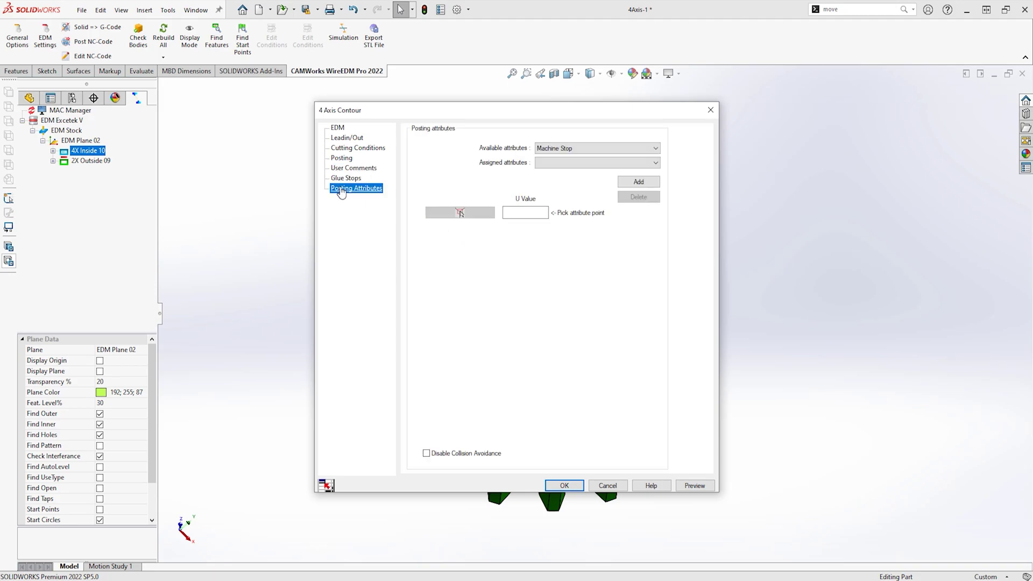
left_click(563, 486)
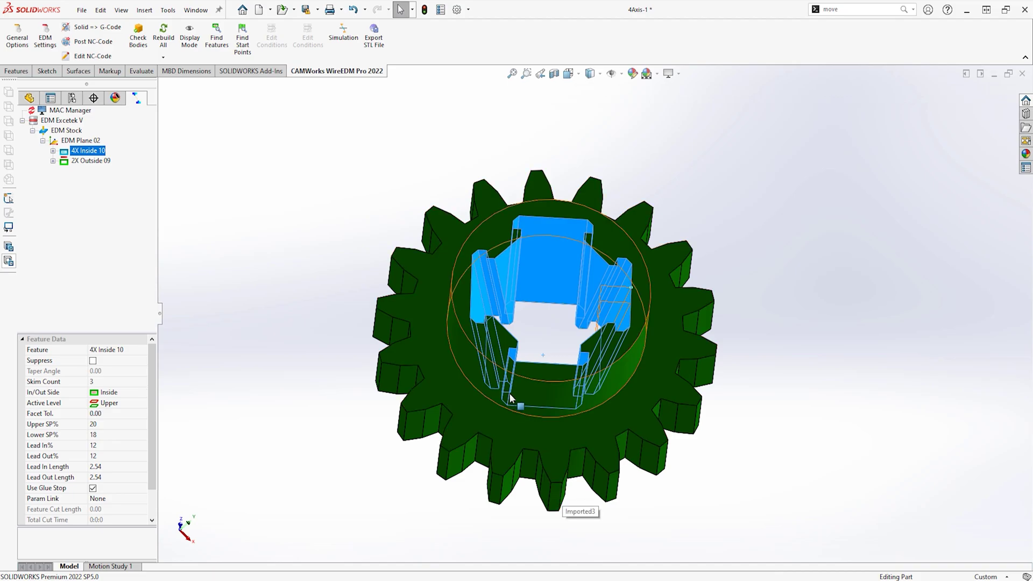
Re-pick 2X Outside 09's Leadin/Out glue stop point on a gear tooth and accept.
right_click(94, 163)
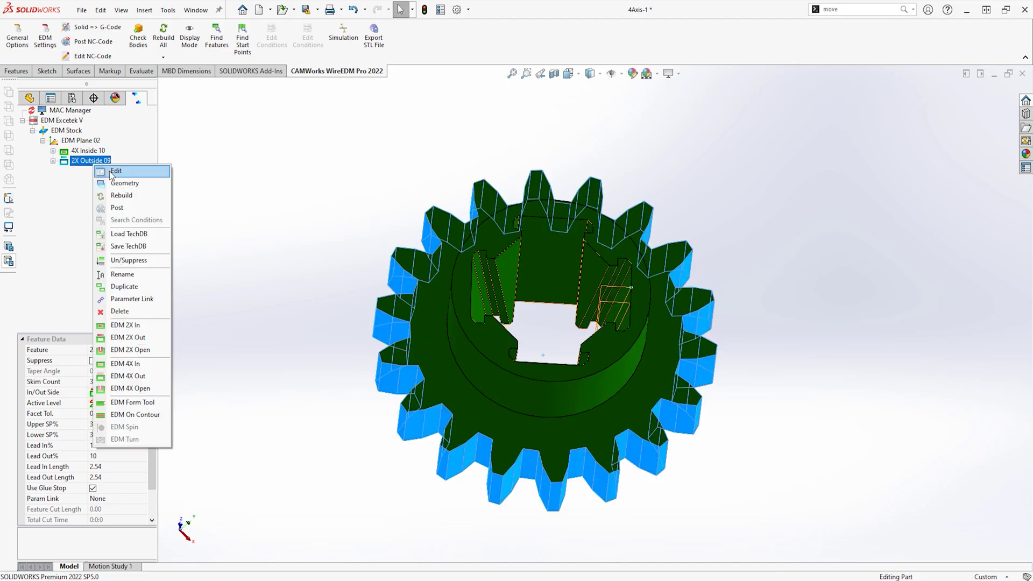
left_click(116, 171)
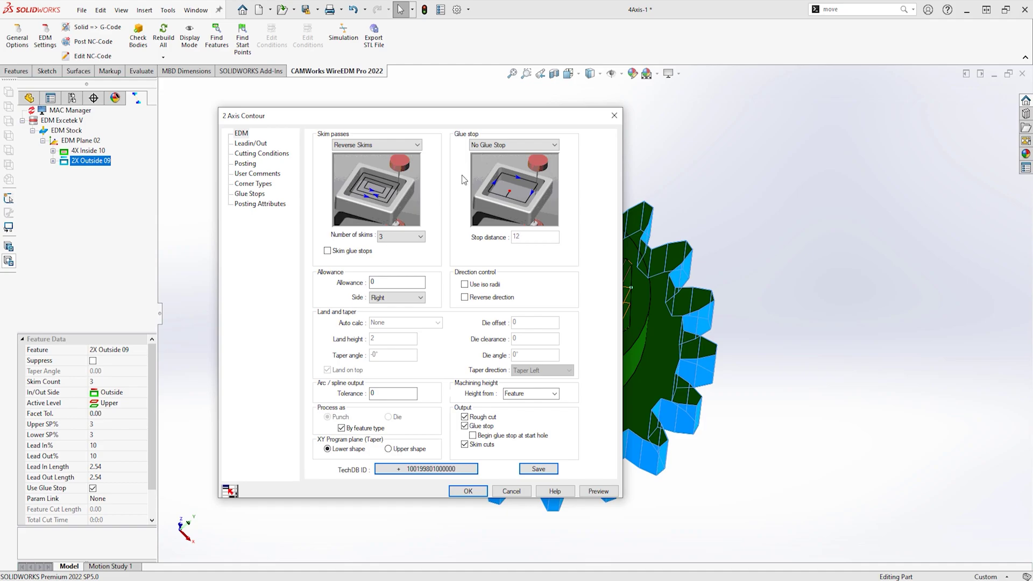
left_click(248, 143)
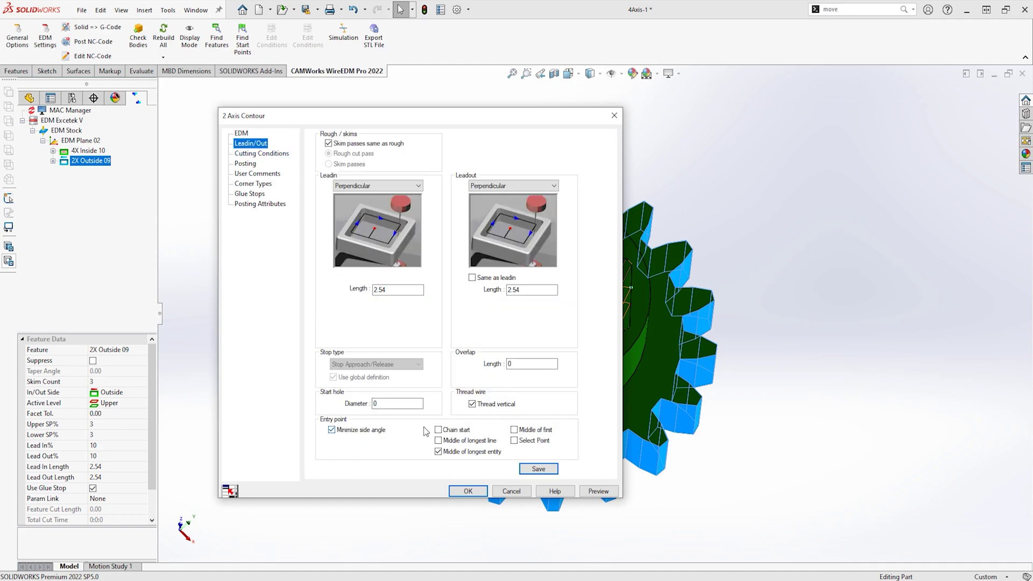
left_click(514, 441)
scroll(720, 359, "down", 5)
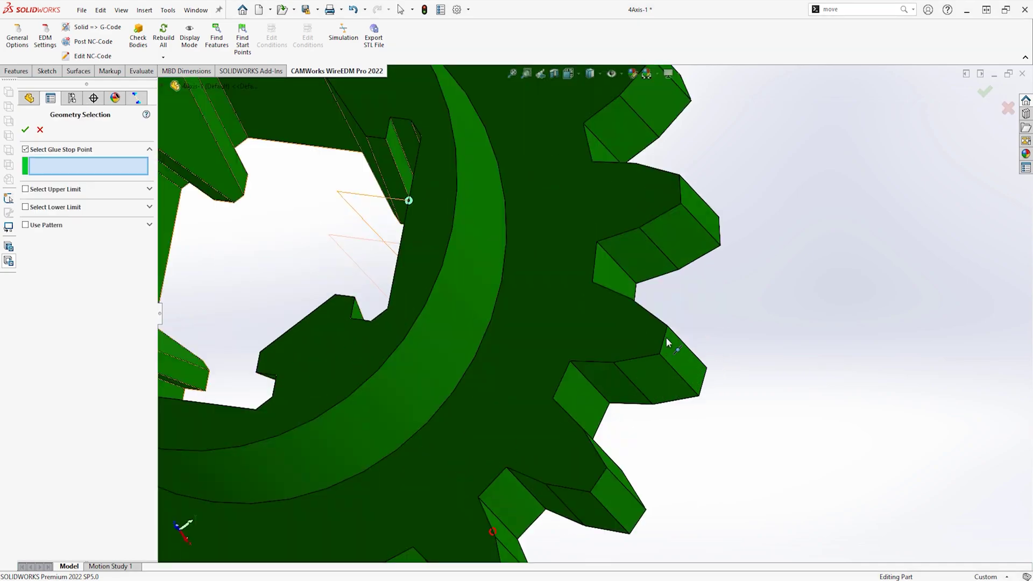
left_click(665, 339)
left_click(25, 129)
left_click(466, 485)
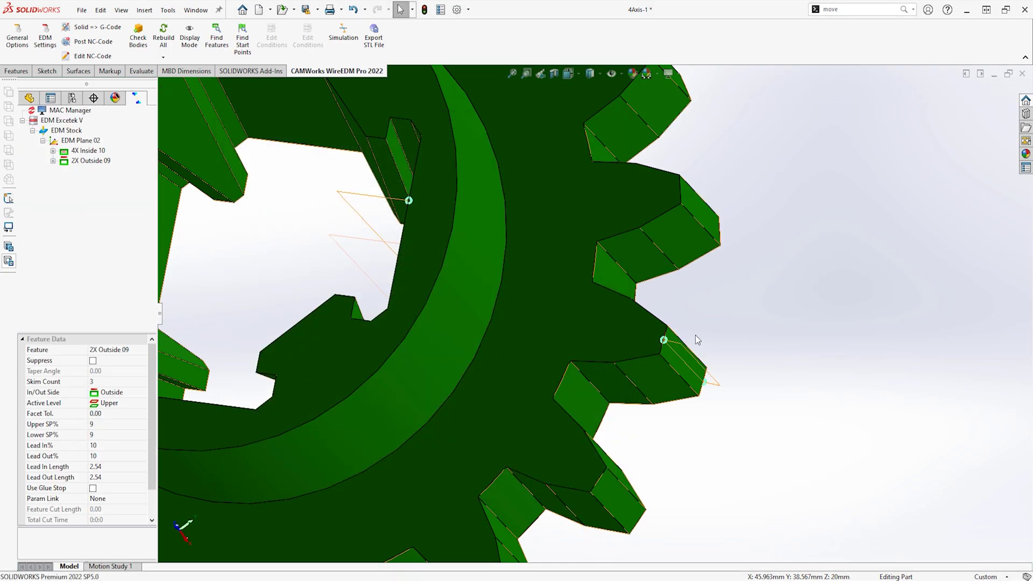
scroll(695, 335, "up", 5)
Play the gear cut in Predator, Remove Unselected chips to keep only the gear, then close.
left_click(345, 42)
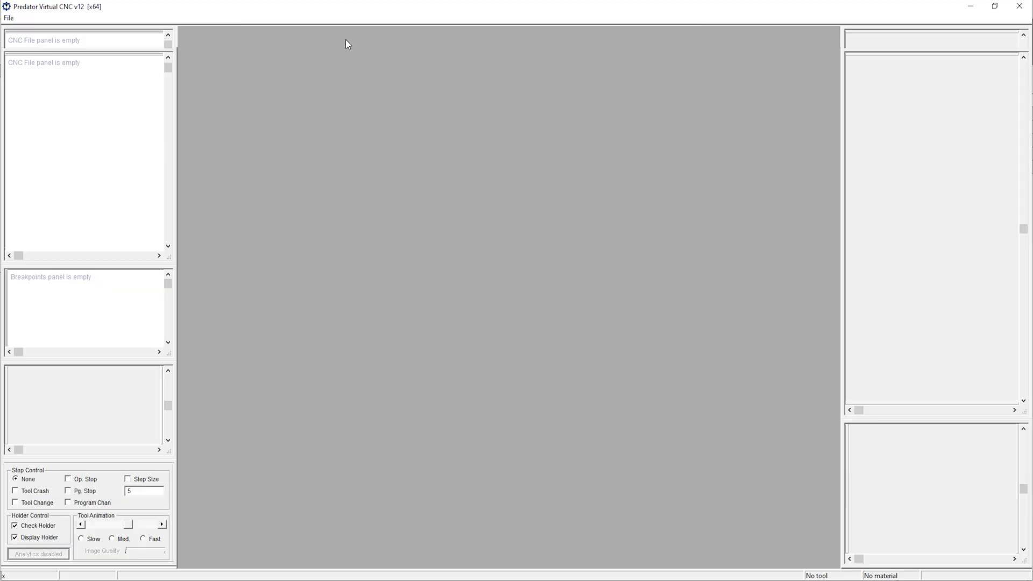
left_click(157, 37)
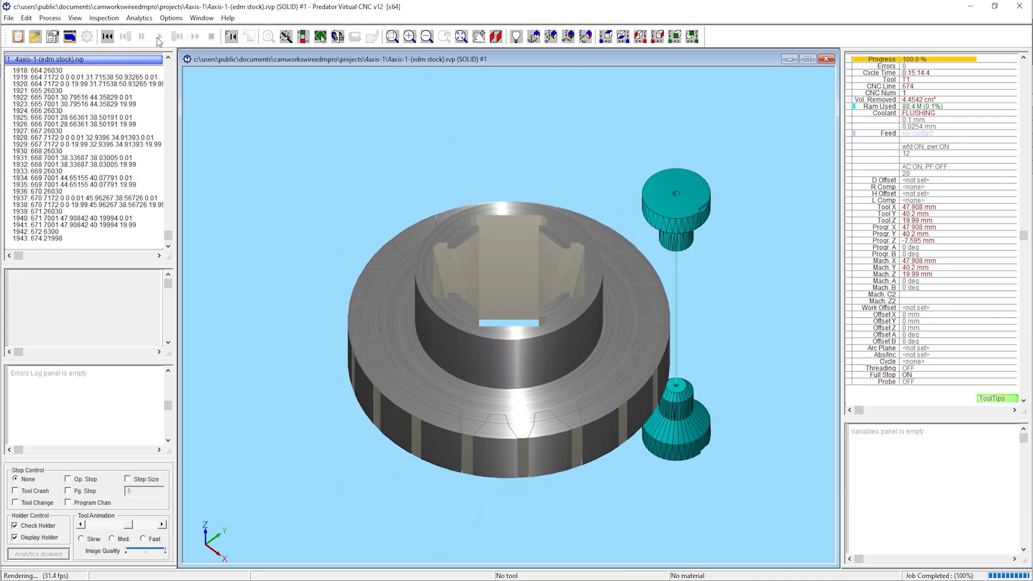
left_click(320, 37)
right_click(406, 337)
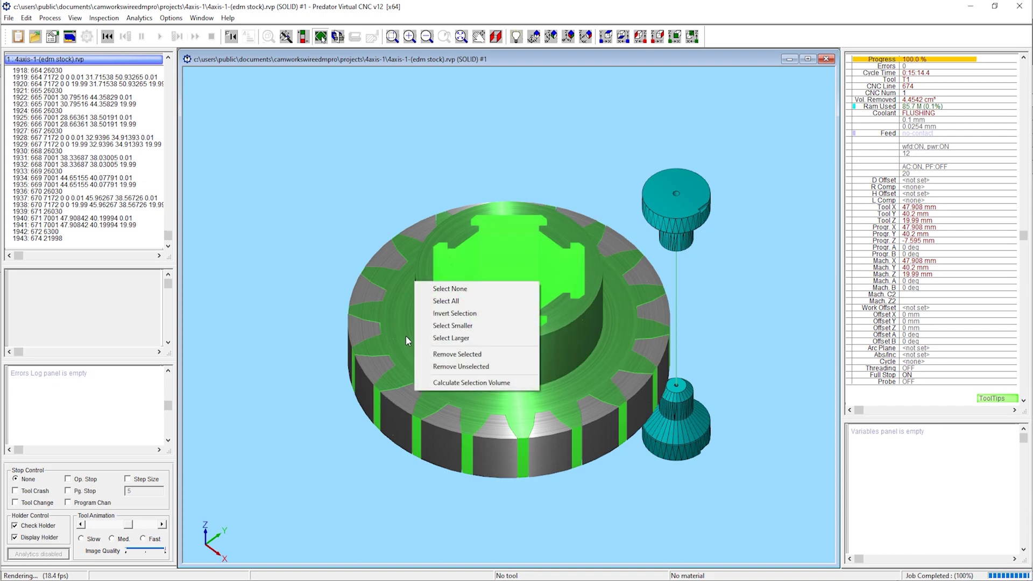
left_click(440, 368)
left_click_drag(389, 354, 484, 414)
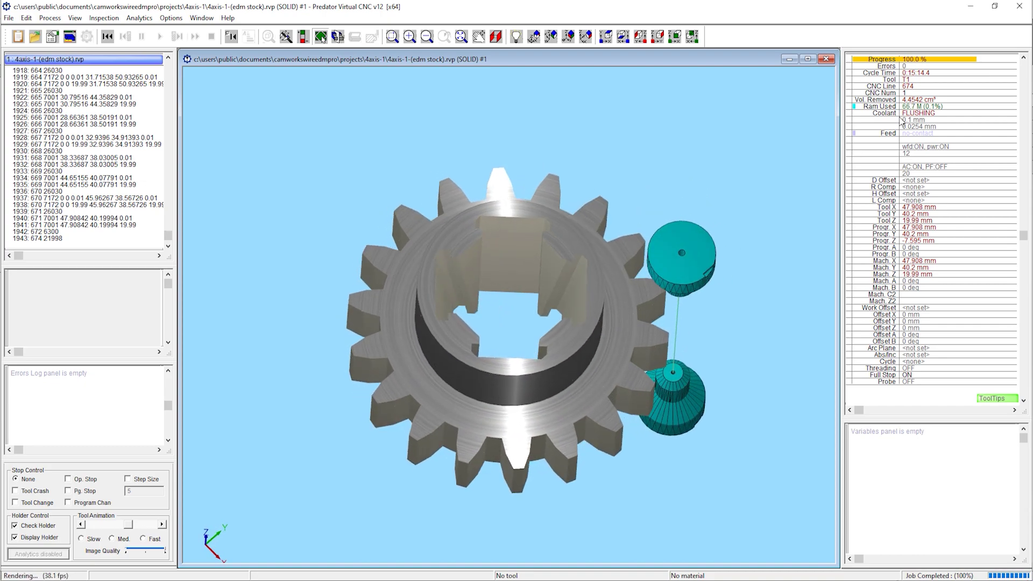
left_click(1019, 6)
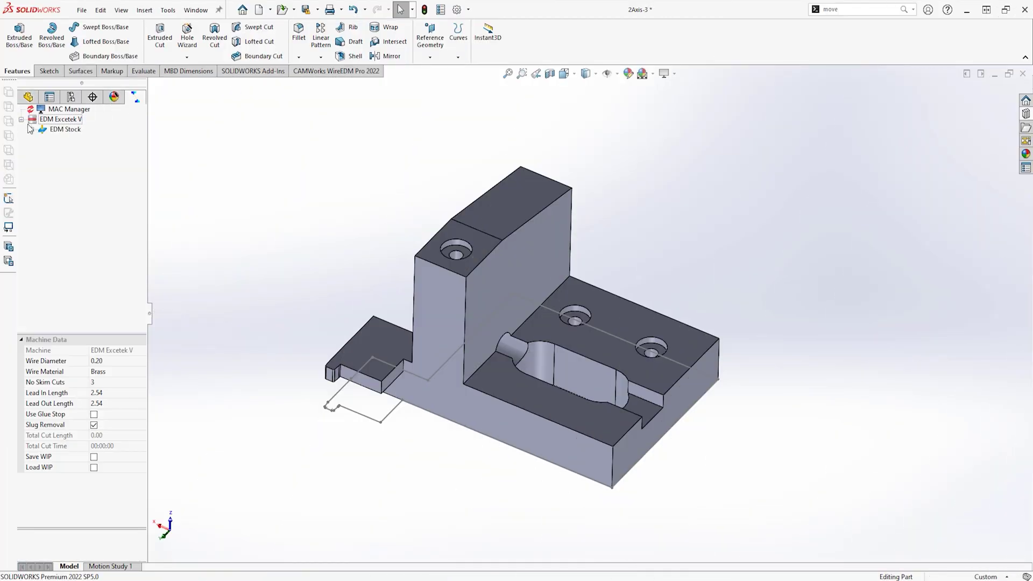
Add an EDM 2X Out feature, 2X Outside 03, under the 2Axis-3 part's EDM Plane.
left_click(30, 129)
right_click(60, 139)
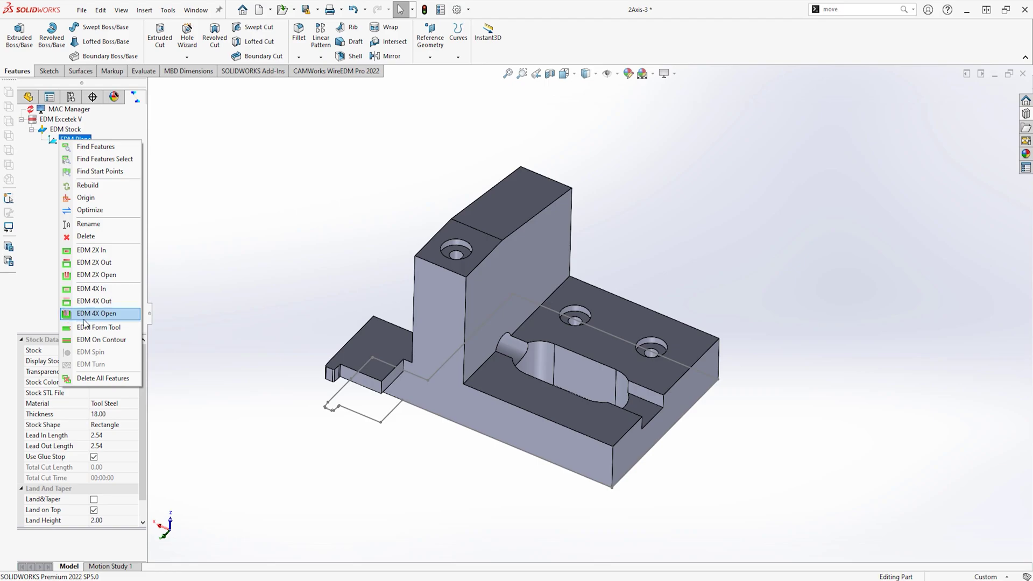
left_click(96, 263)
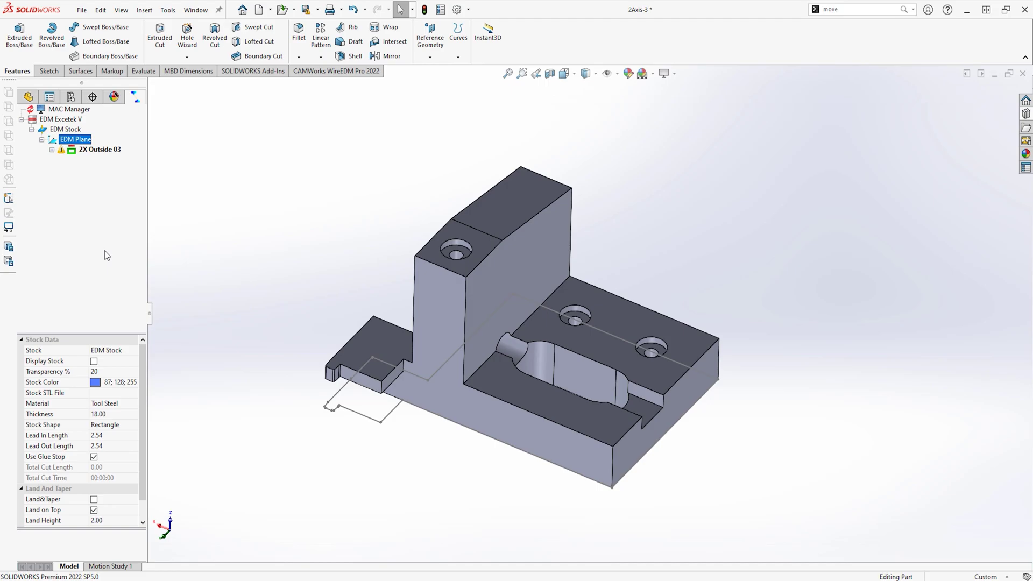
left_click(101, 150)
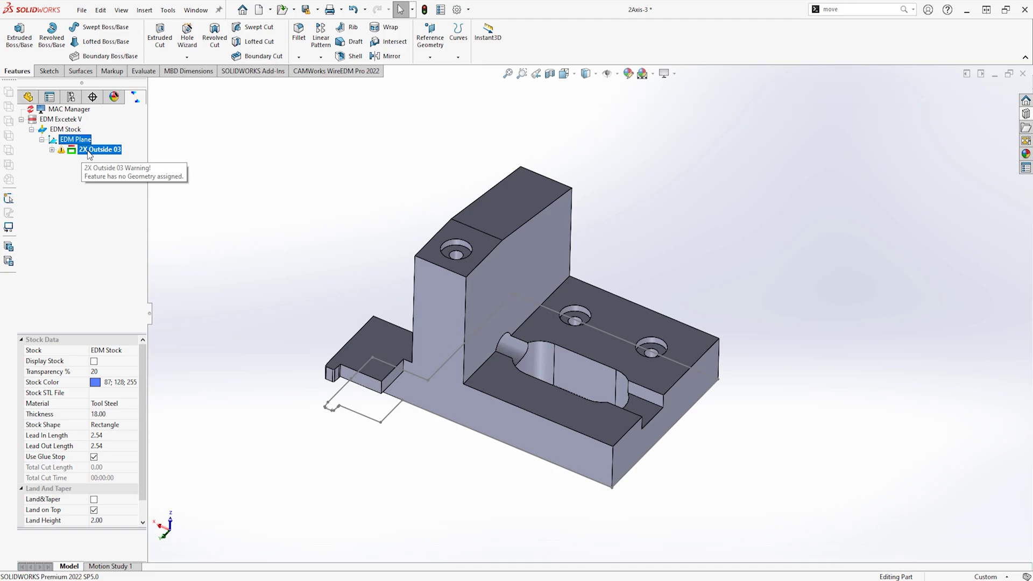
right_click(90, 154)
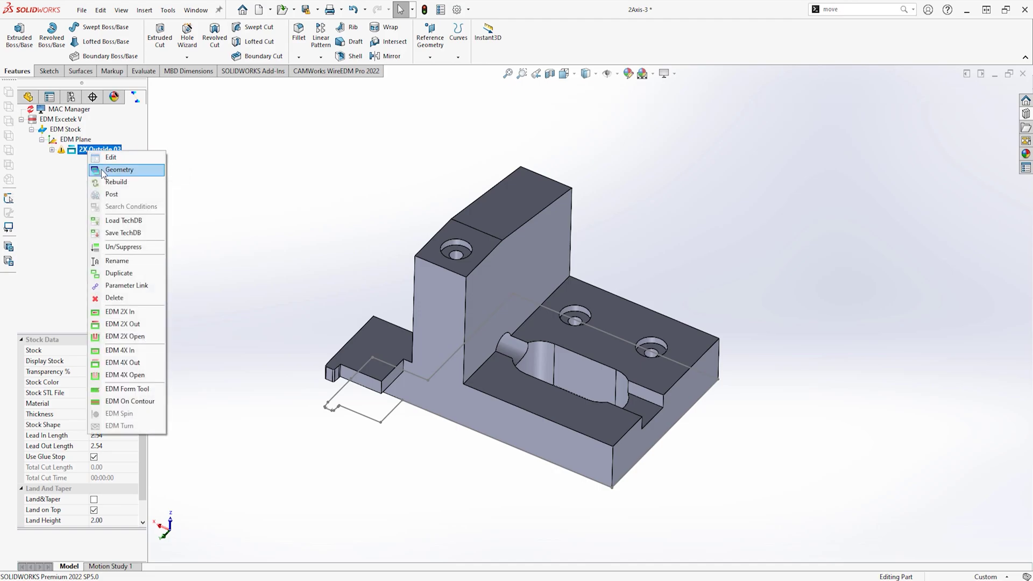
Set 2X Outside 03's upper and lower limits to the top and bottom corner vertices.
left_click(103, 171)
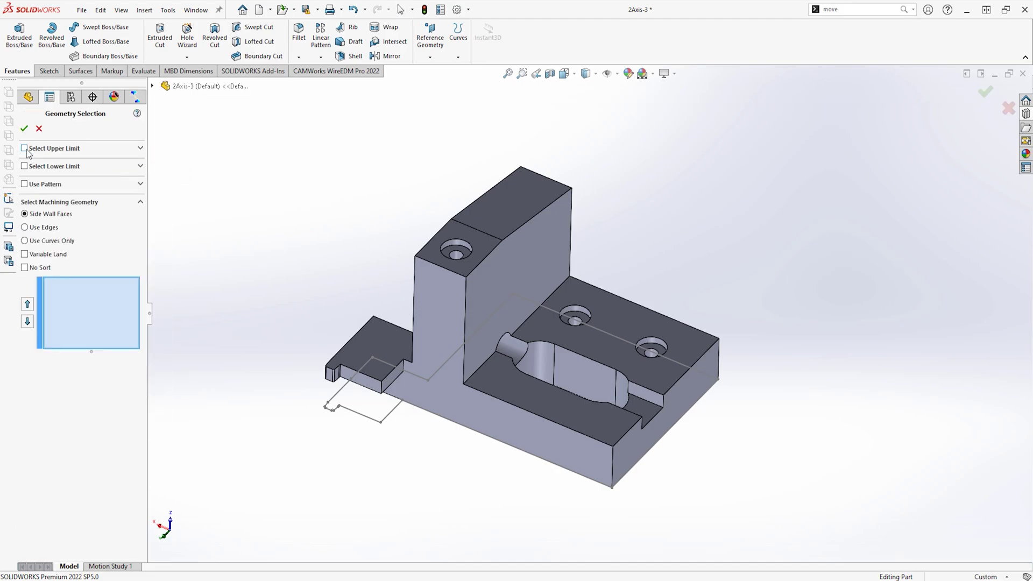
left_click(25, 148)
left_click(466, 277)
left_click(25, 188)
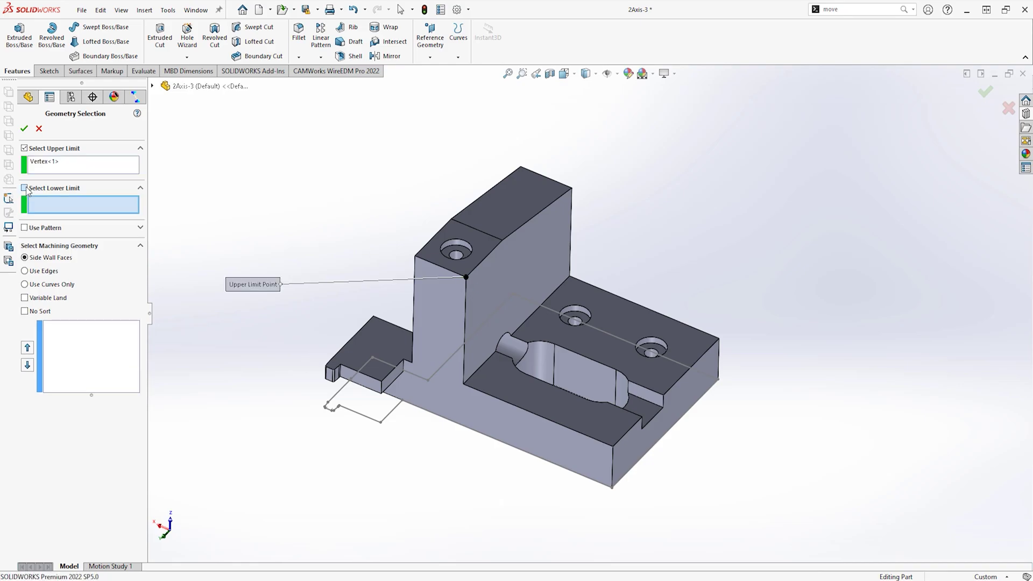
left_click(612, 488)
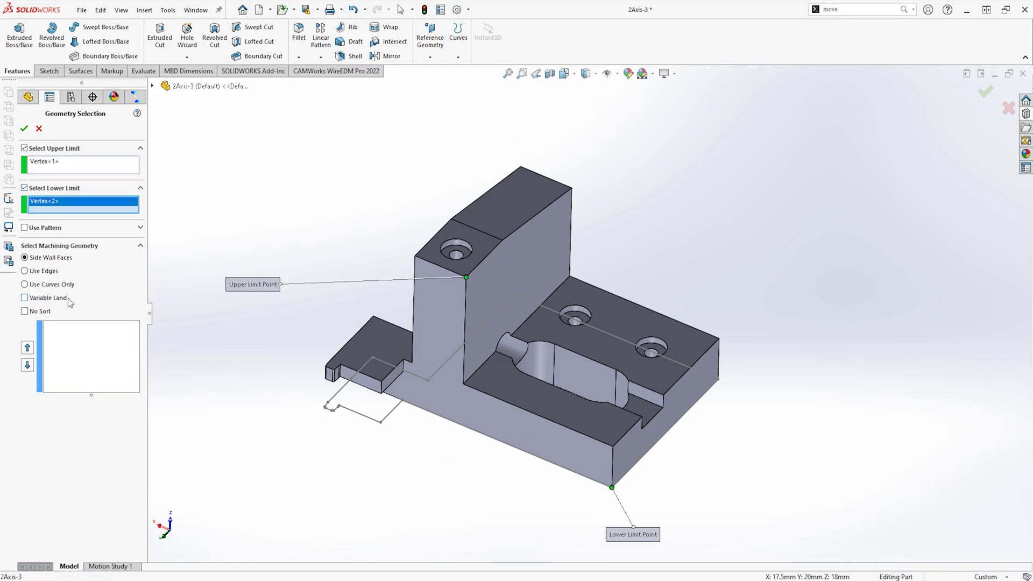
With Use Curves Only, select the sketched contour chain as the cutting geometry and confirm.
left_click(26, 285)
left_click(75, 338)
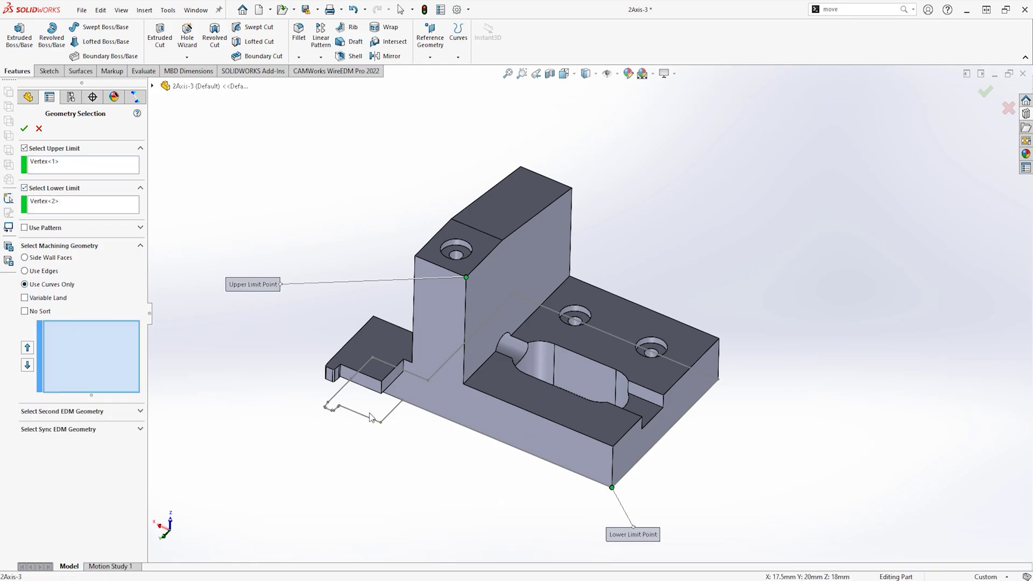
right_click(391, 418)
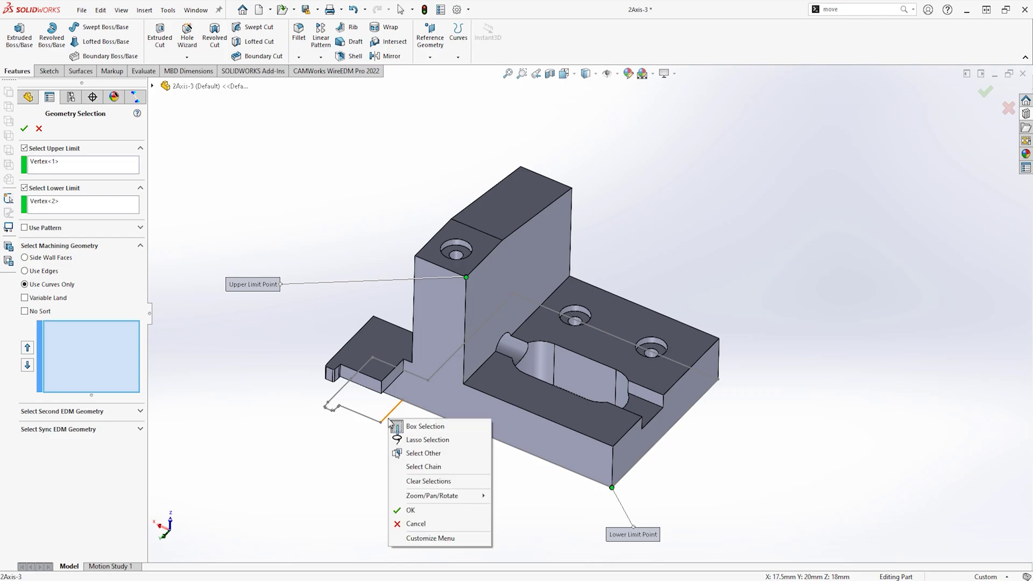
left_click(410, 467)
left_click(24, 128)
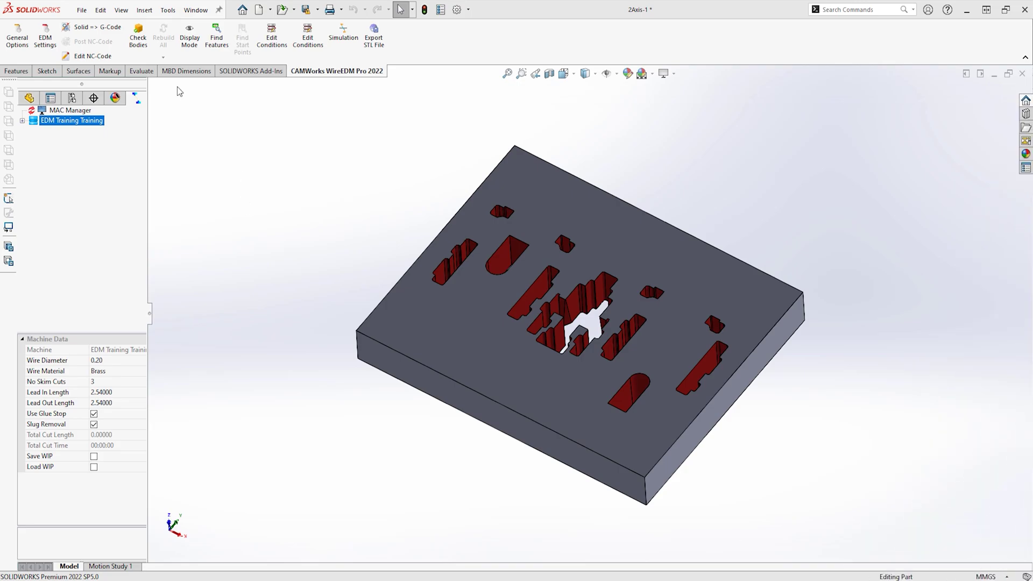
Run Solid => G-Code for the plate, then play its cutout simulation in Predator.
left_click(114, 31)
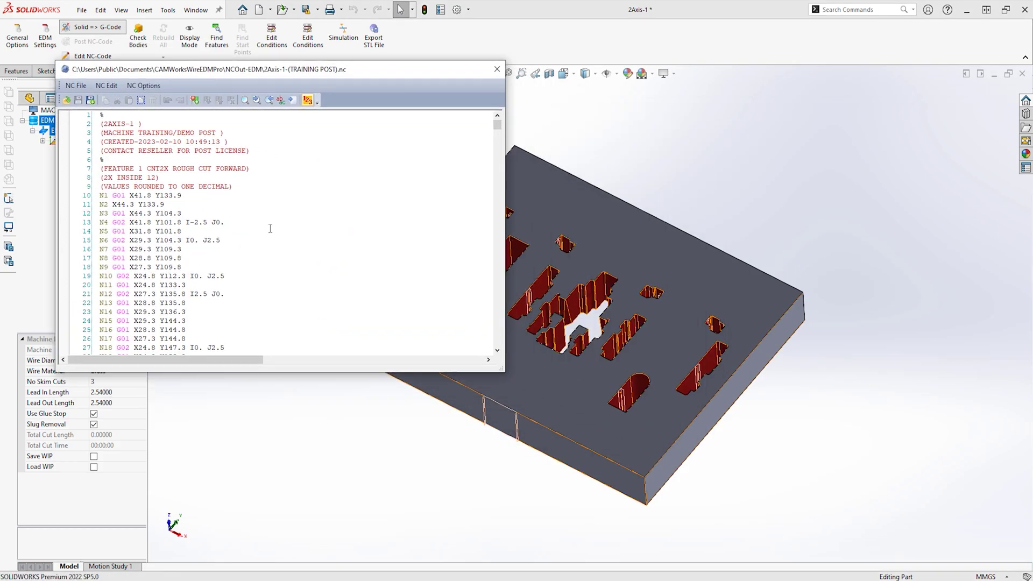
left_click(497, 69)
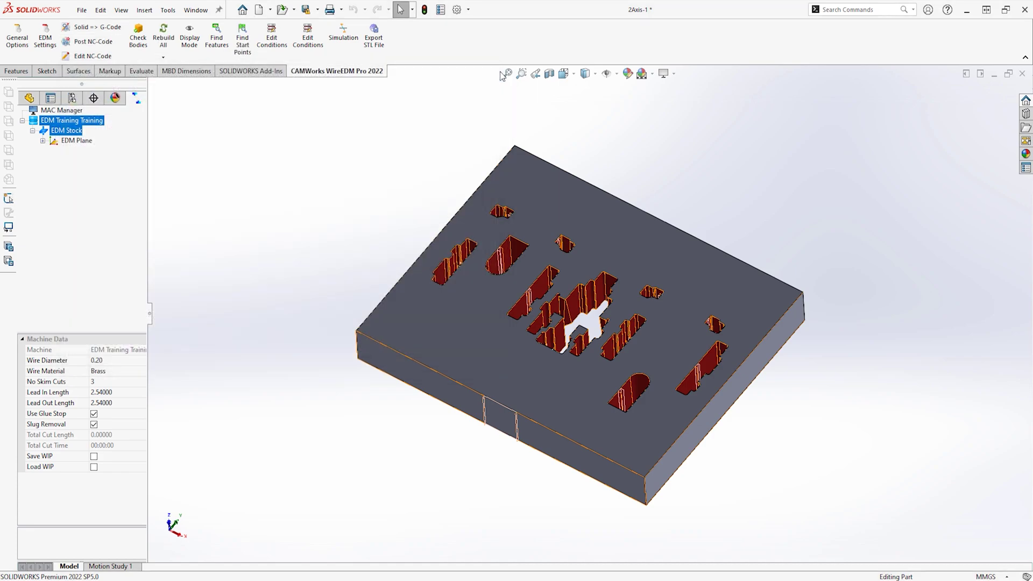
left_click(343, 34)
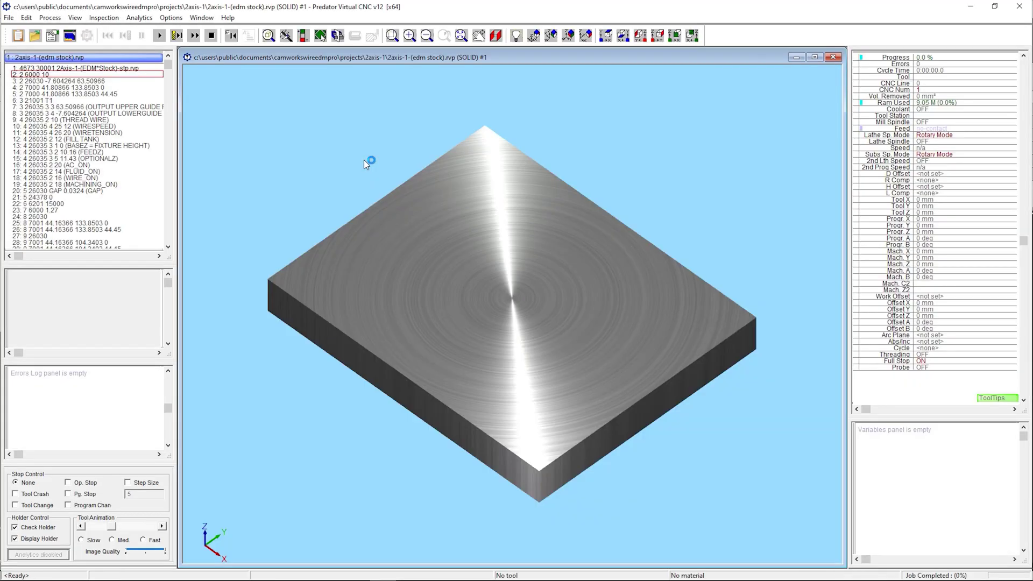
left_click(159, 35)
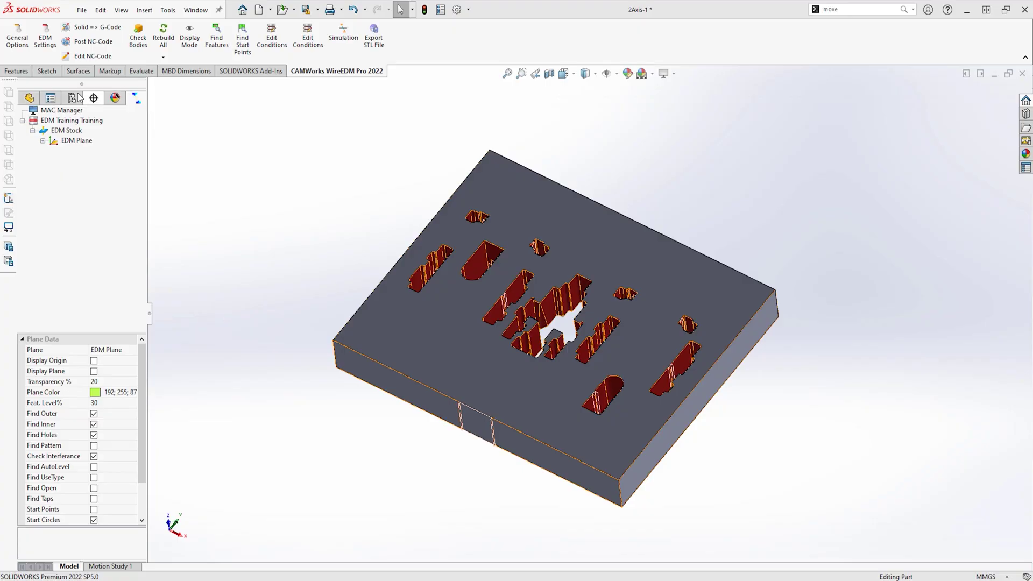
left_click(29, 97)
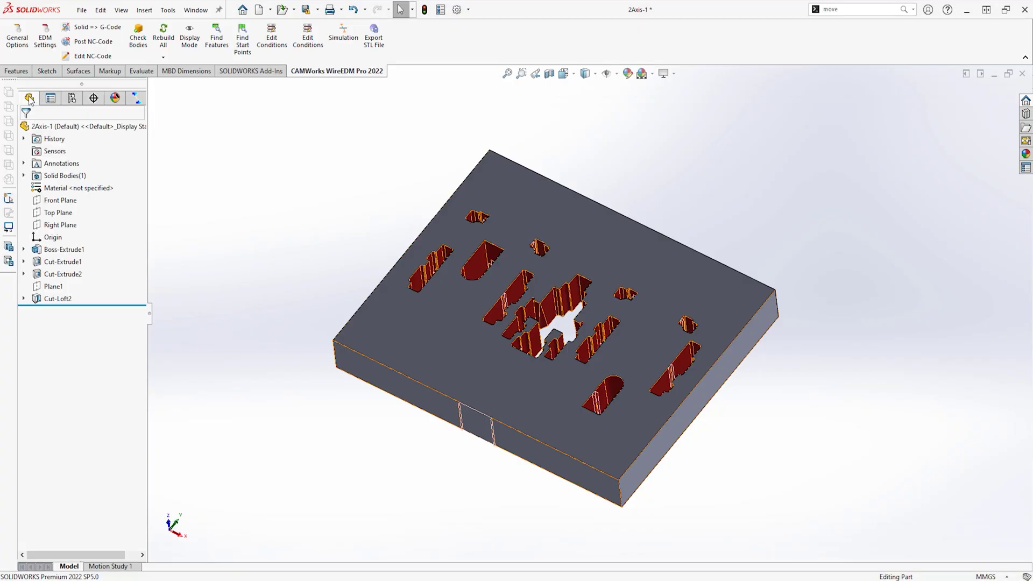
Create Move Face2 offsetting the upper and lower U-shaped pocket faces by 5.00000mm.
left_click(861, 9)
left_click(837, 23)
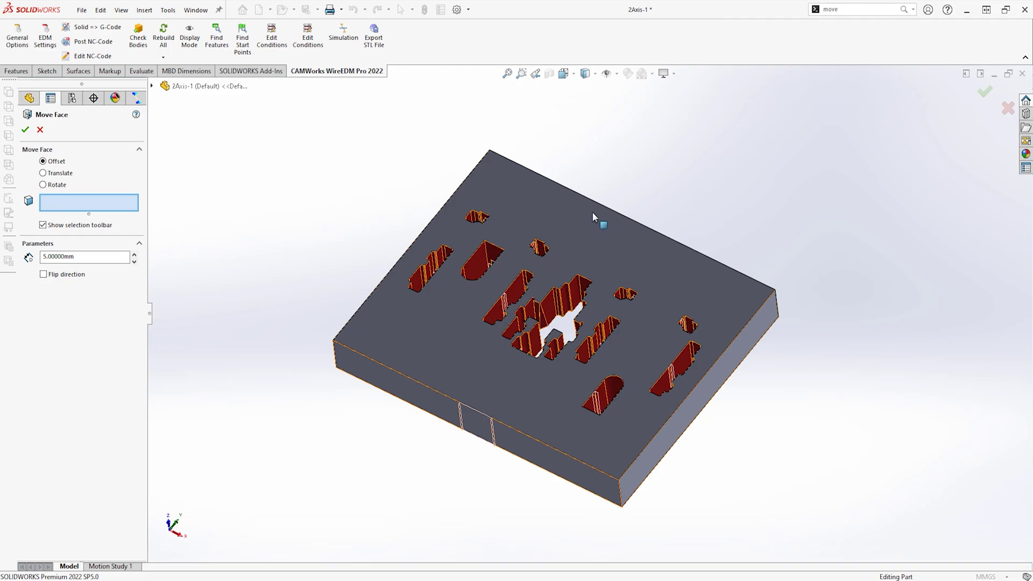
middle_click_drag(594, 216, 721, 535)
left_click(463, 279)
left_click(461, 330)
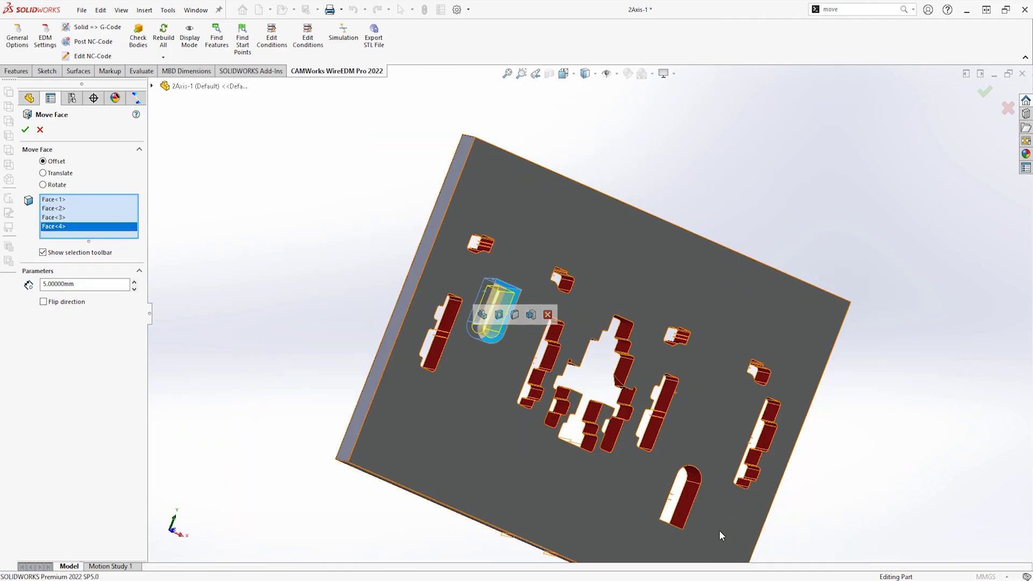
scroll(721, 536, "down", 3)
left_click(667, 425)
middle_click_drag(667, 425, 538, 462)
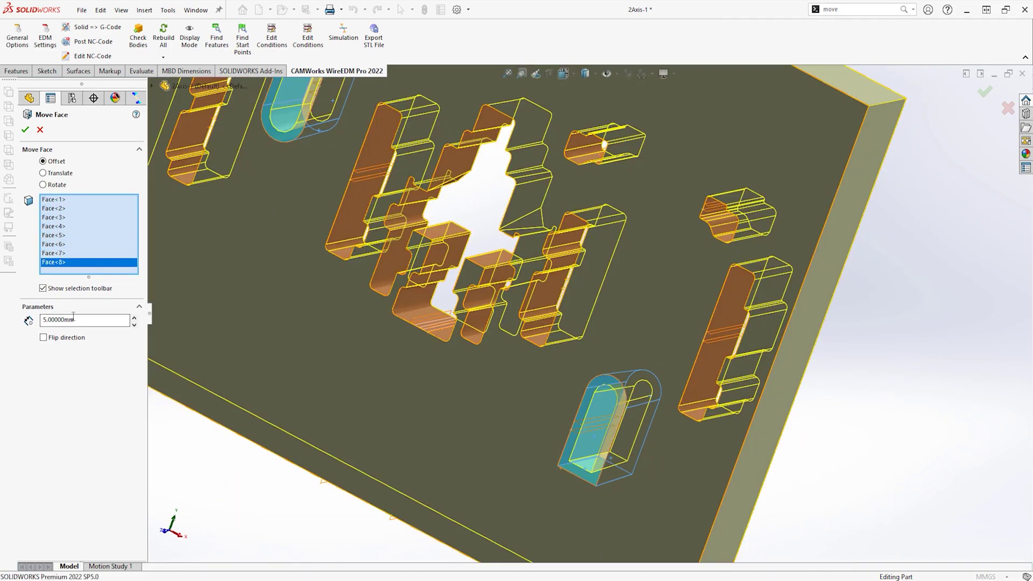
left_click(26, 129)
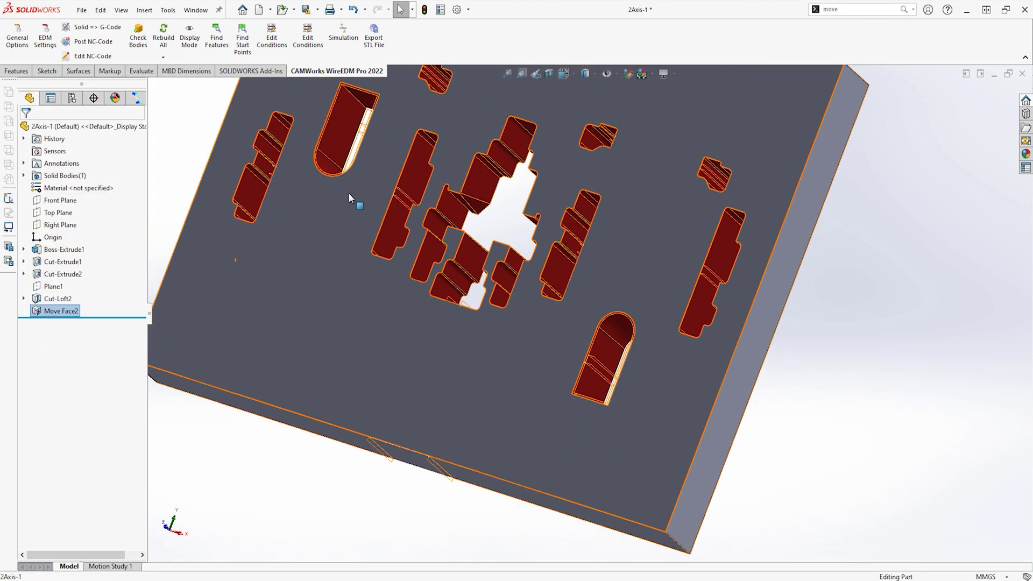
scroll(350, 118, "down", 4)
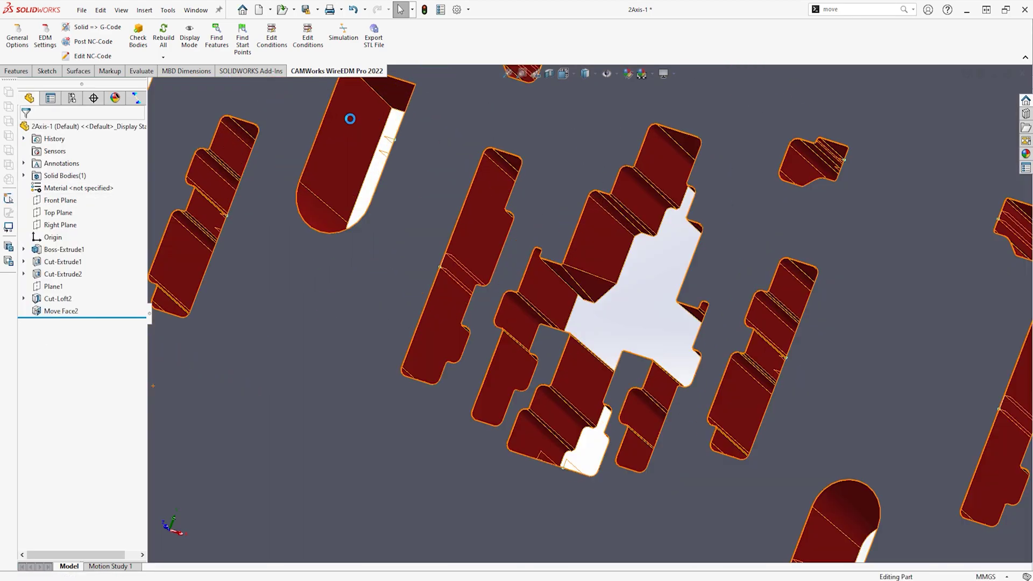
scroll(789, 553, "up", 2)
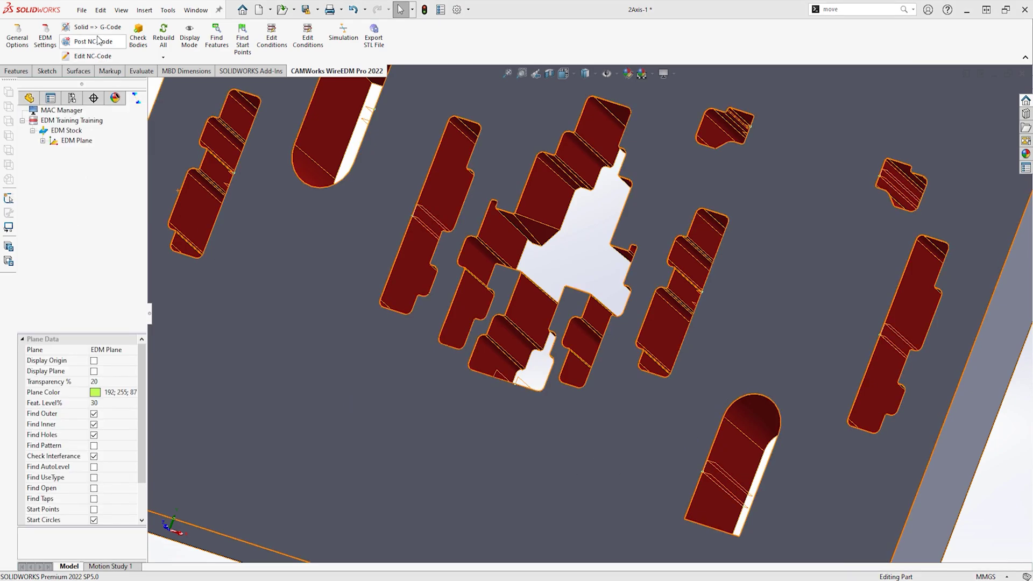
Open the posted plate program 2Axis-1-(TRAINING POST).nc in the NC editor and scroll through the code.
left_click(89, 56)
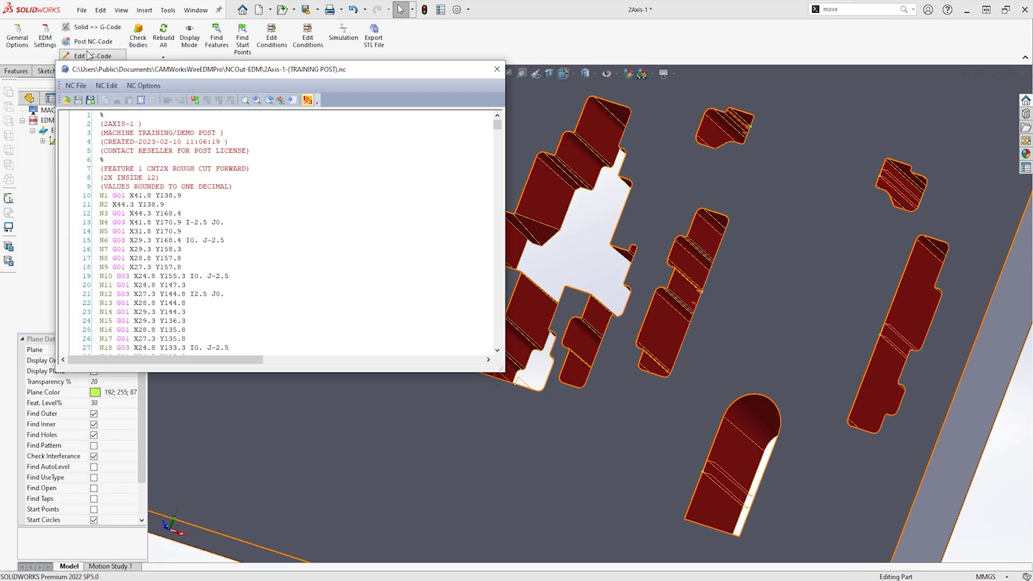
left_click_drag(108, 71, 145, 75)
scroll(193, 198, "down", 2)
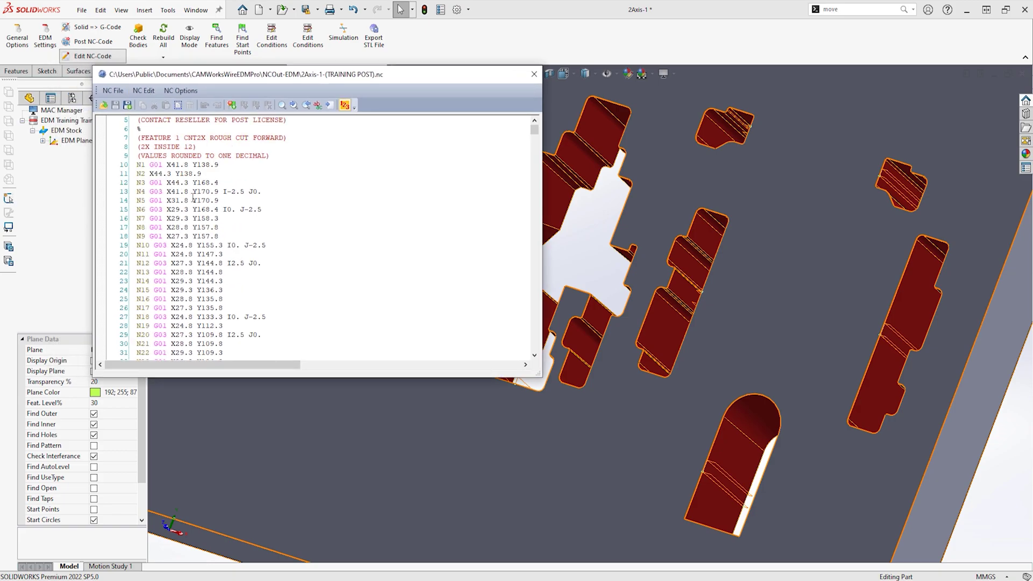
scroll(193, 198, "down", 3)
scroll(189, 195, "up", 5)
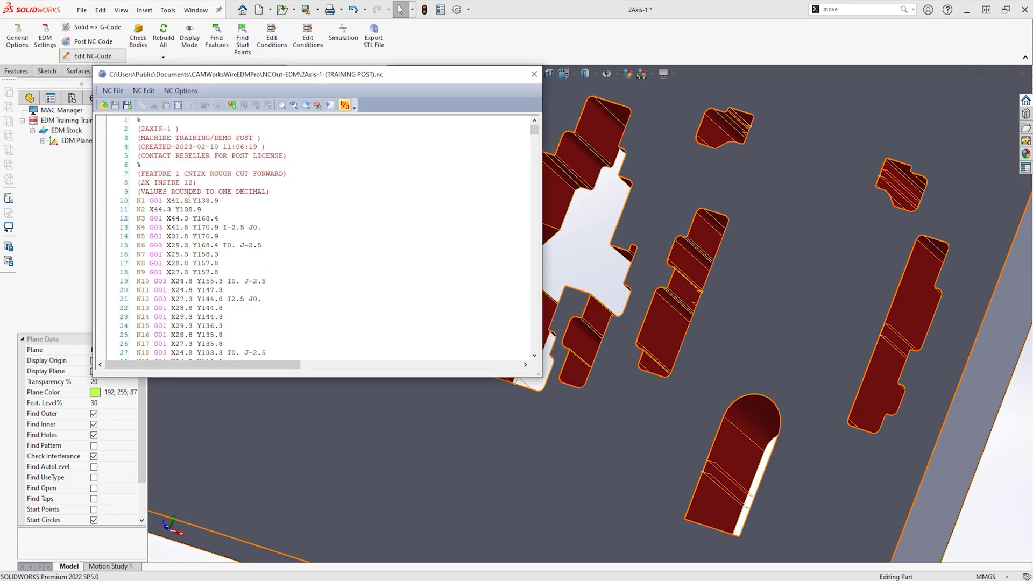